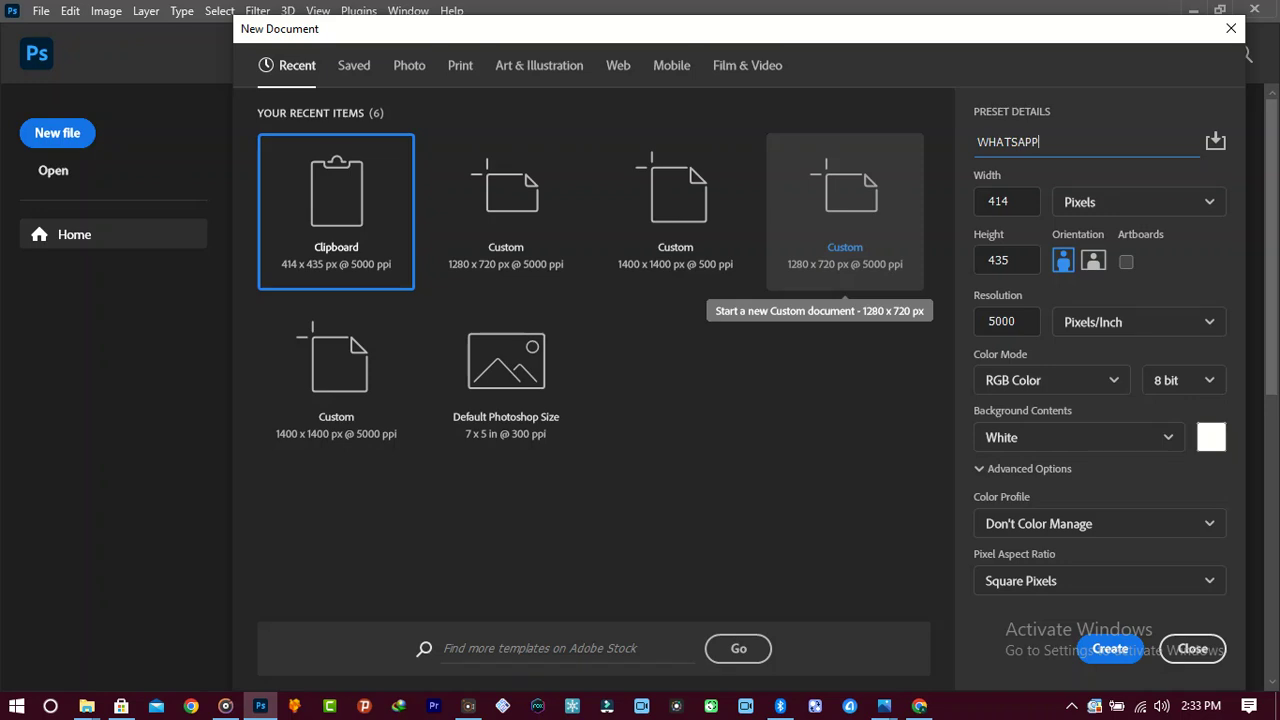
Step: Create a new document named WHATSAPP LOGO MADE EASY, 1400 pixels wide and 1400 pixels high
type("OGO MADE EASY")
left_click_drag(1037, 202, 903, 203)
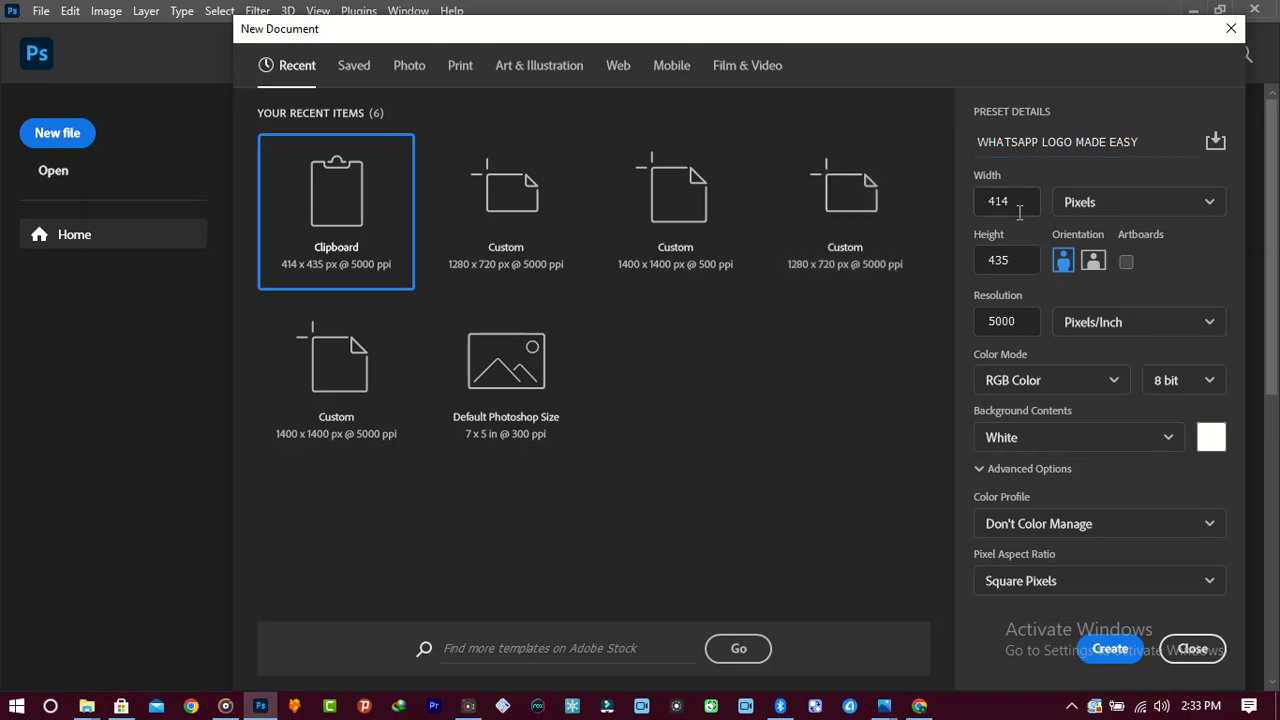
left_click_drag(1028, 203, 945, 204)
type("1400")
key("Tab")
type("14")
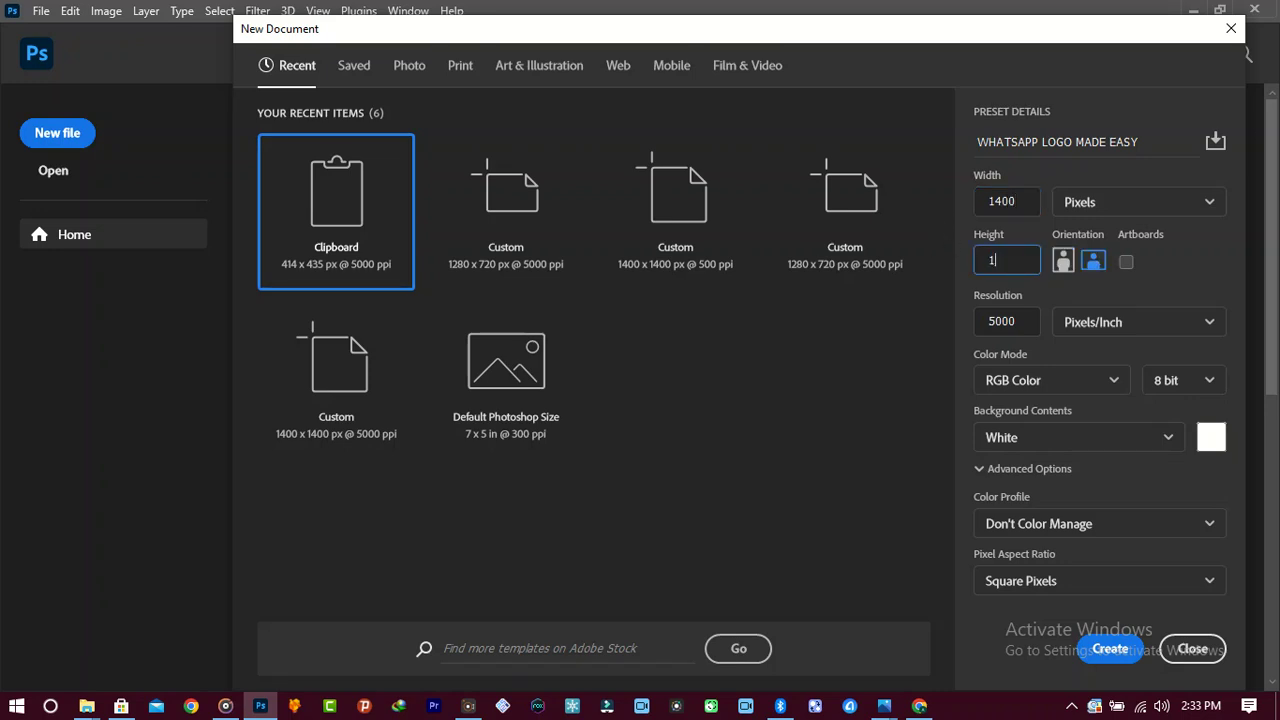
type("00")
left_click(1105, 650)
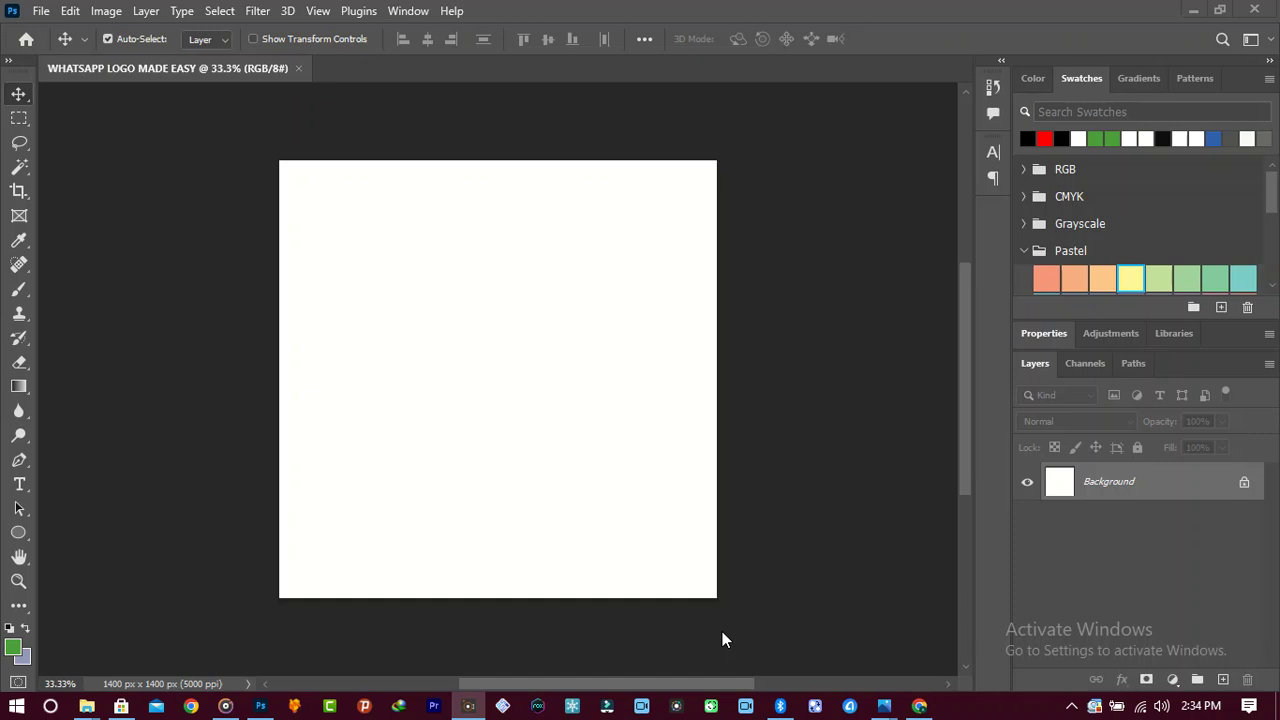
Step: Add a solid color fill layer above the background in muted green 619f78
left_click(1174, 679)
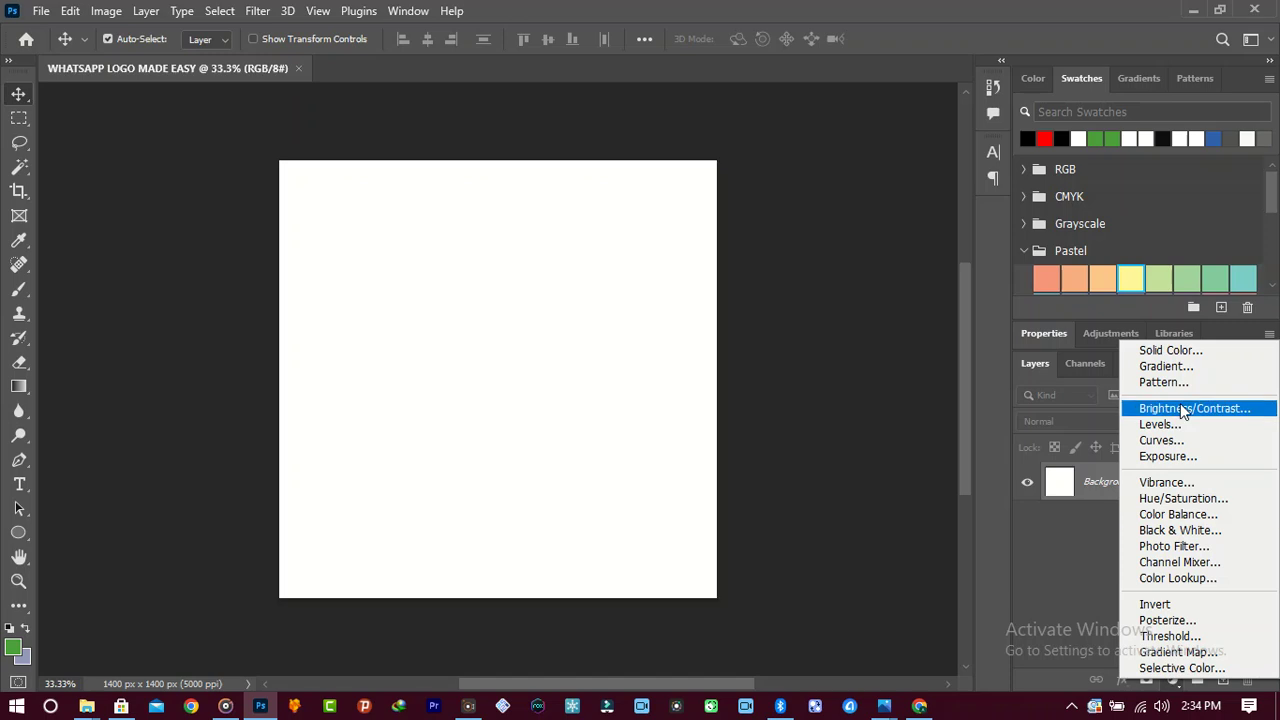
left_click(1170, 352)
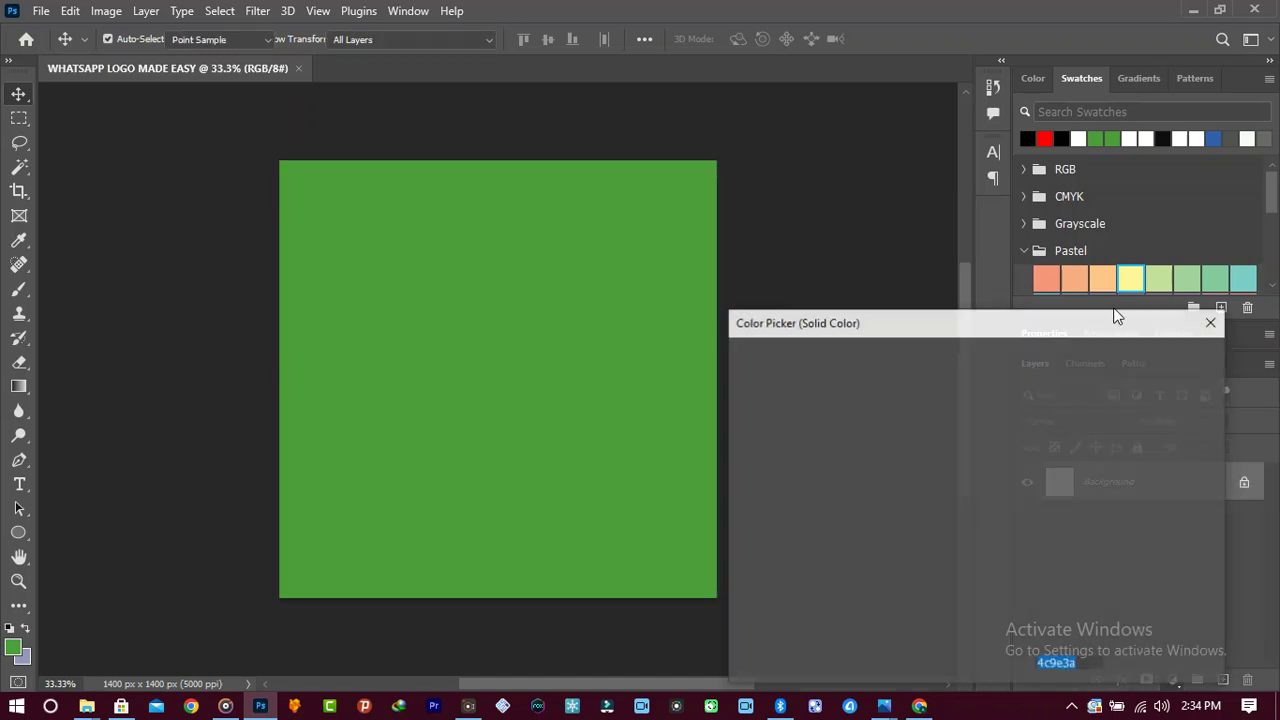
left_click(1188, 278)
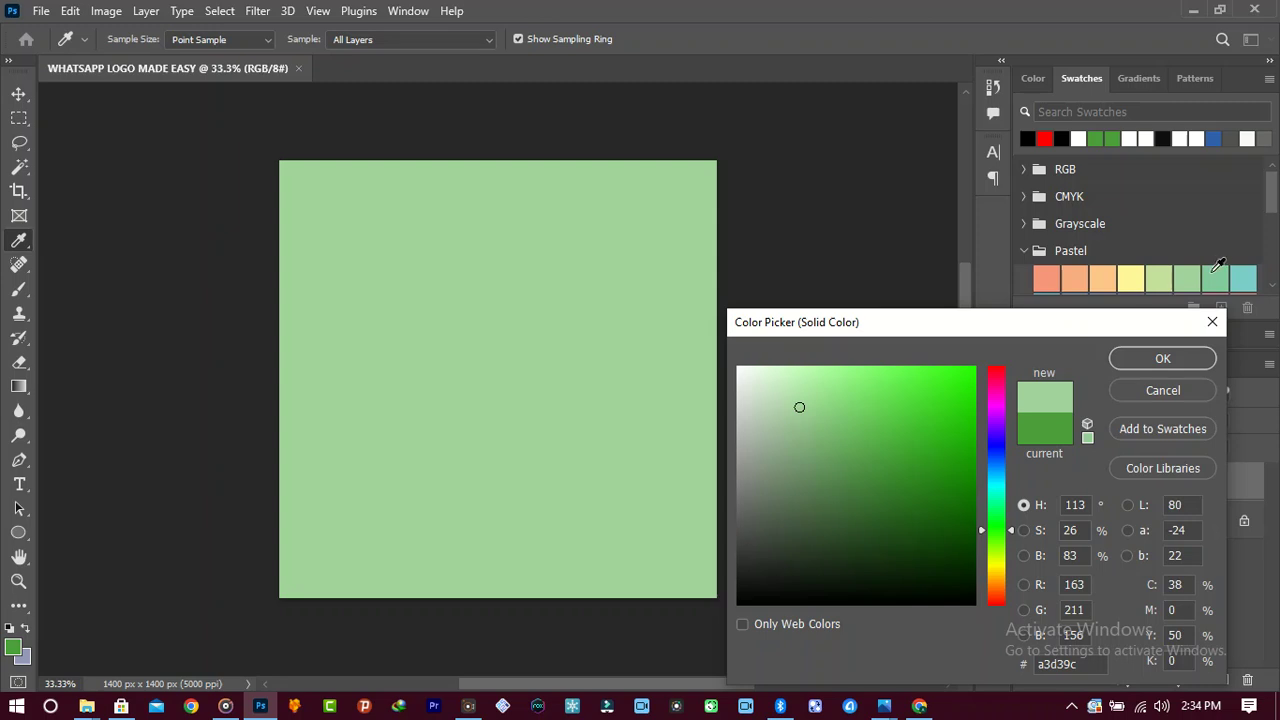
left_click(1213, 275)
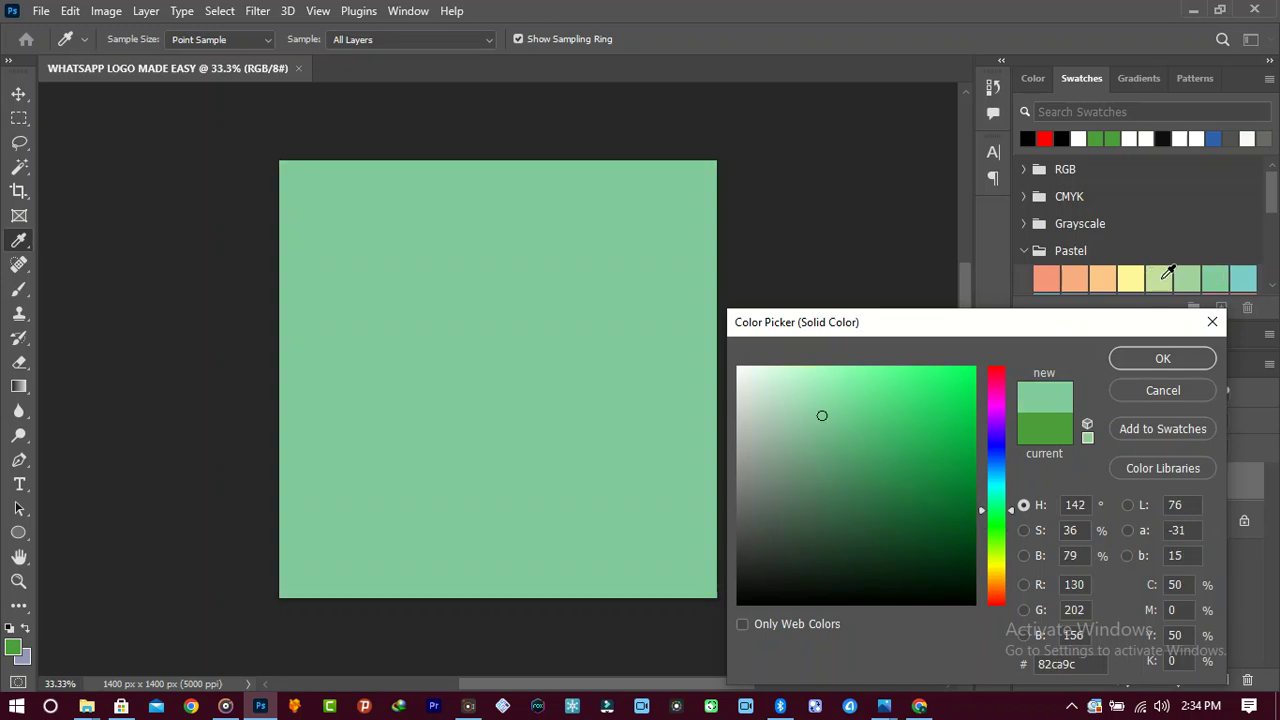
left_click(831, 456)
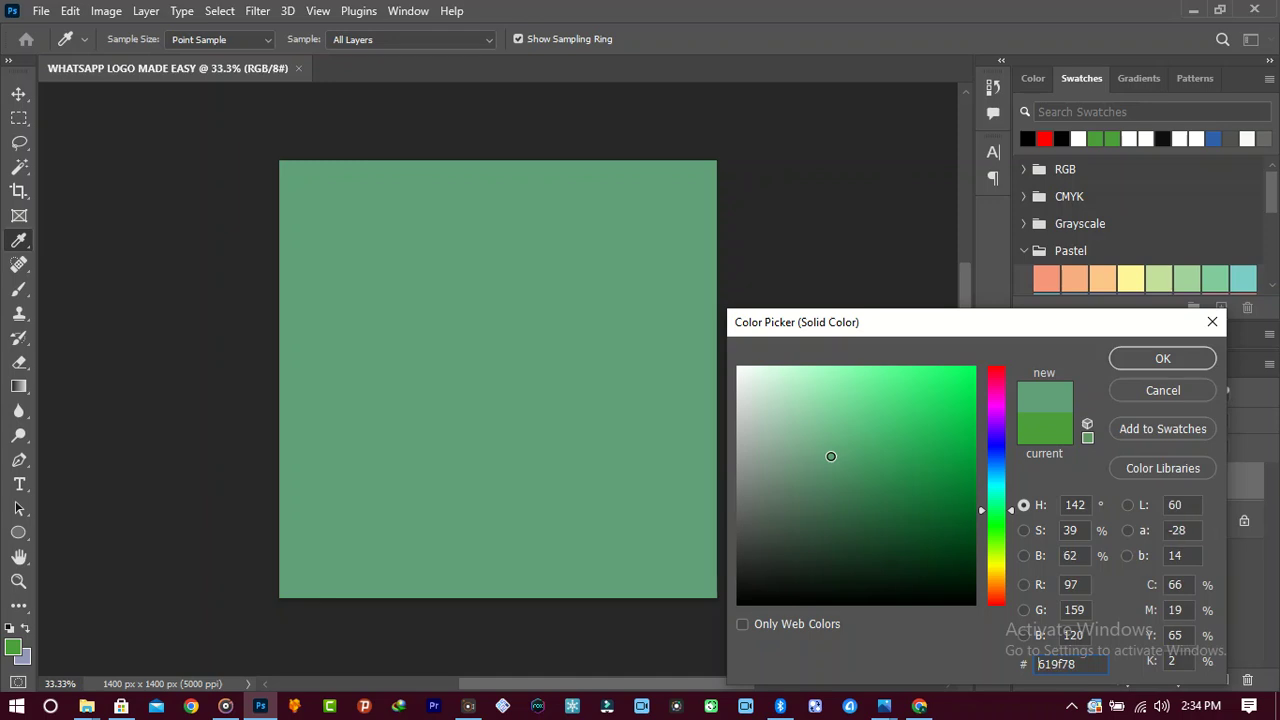
left_click(1163, 359)
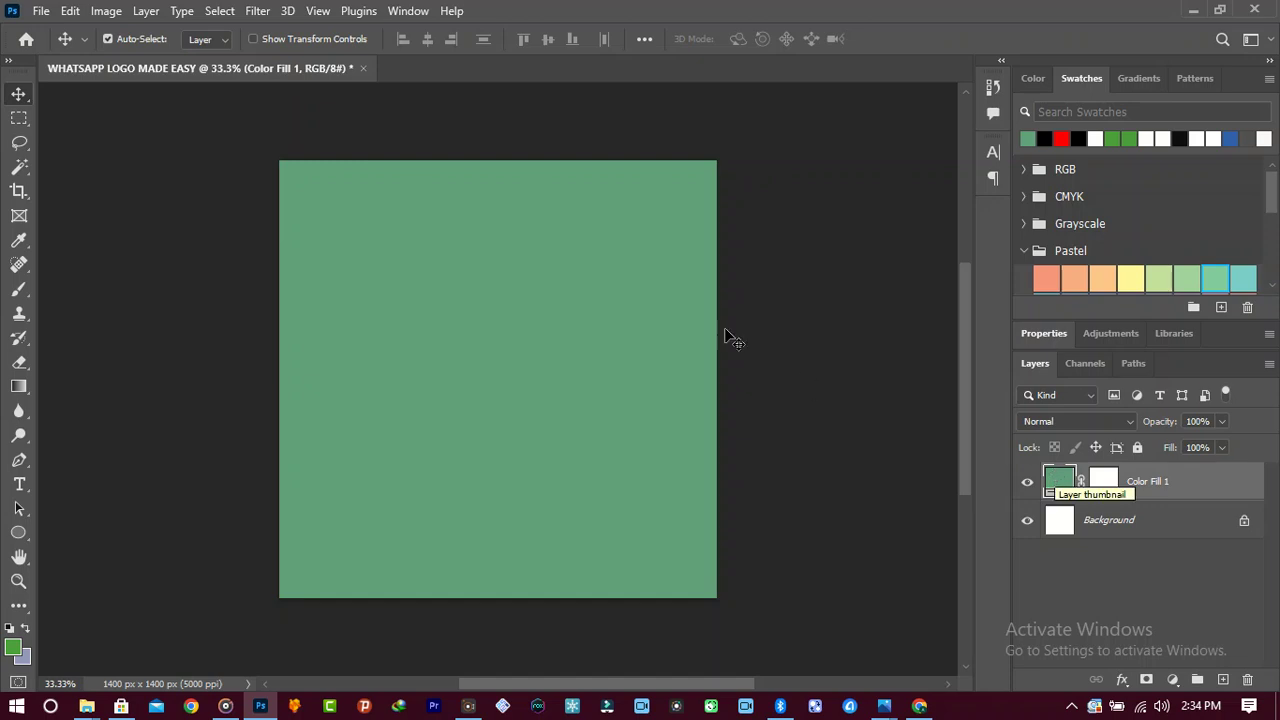
Step: Draw an ellipse shape about 883 by 820 px around the middle of the green canvas
left_click(15, 534)
left_click(84, 554)
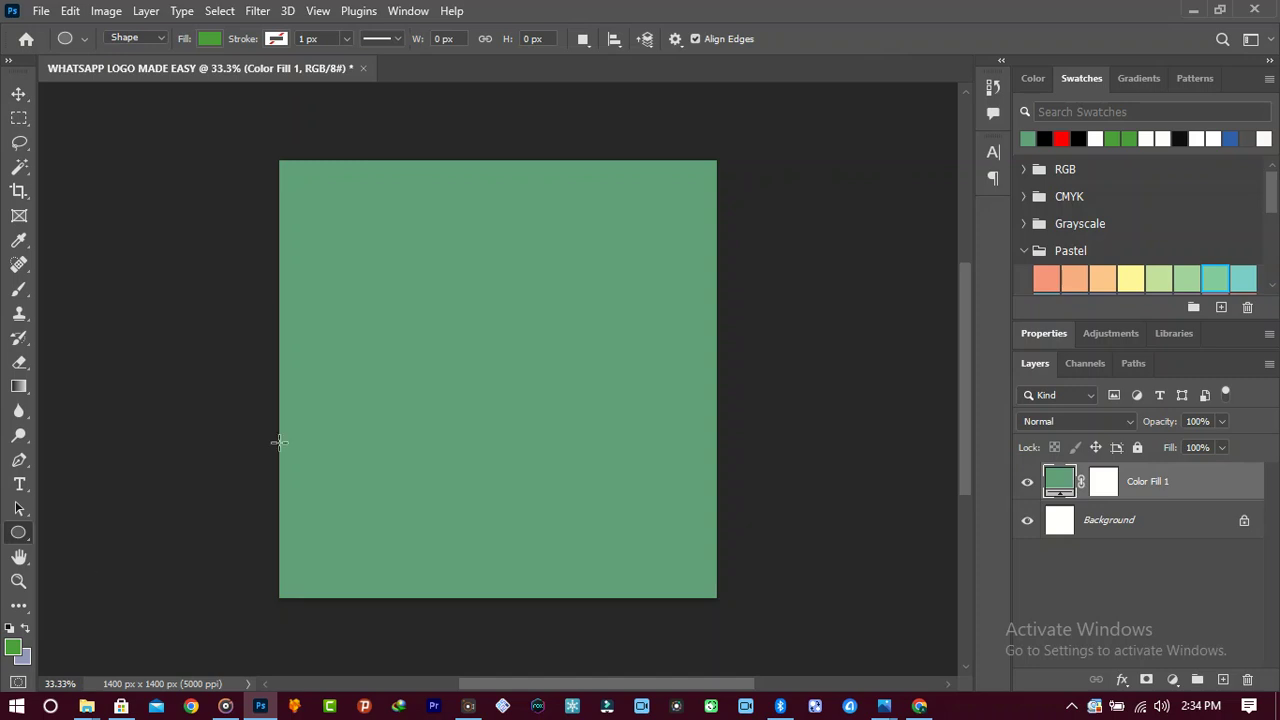
left_click_drag(368, 255, 643, 510)
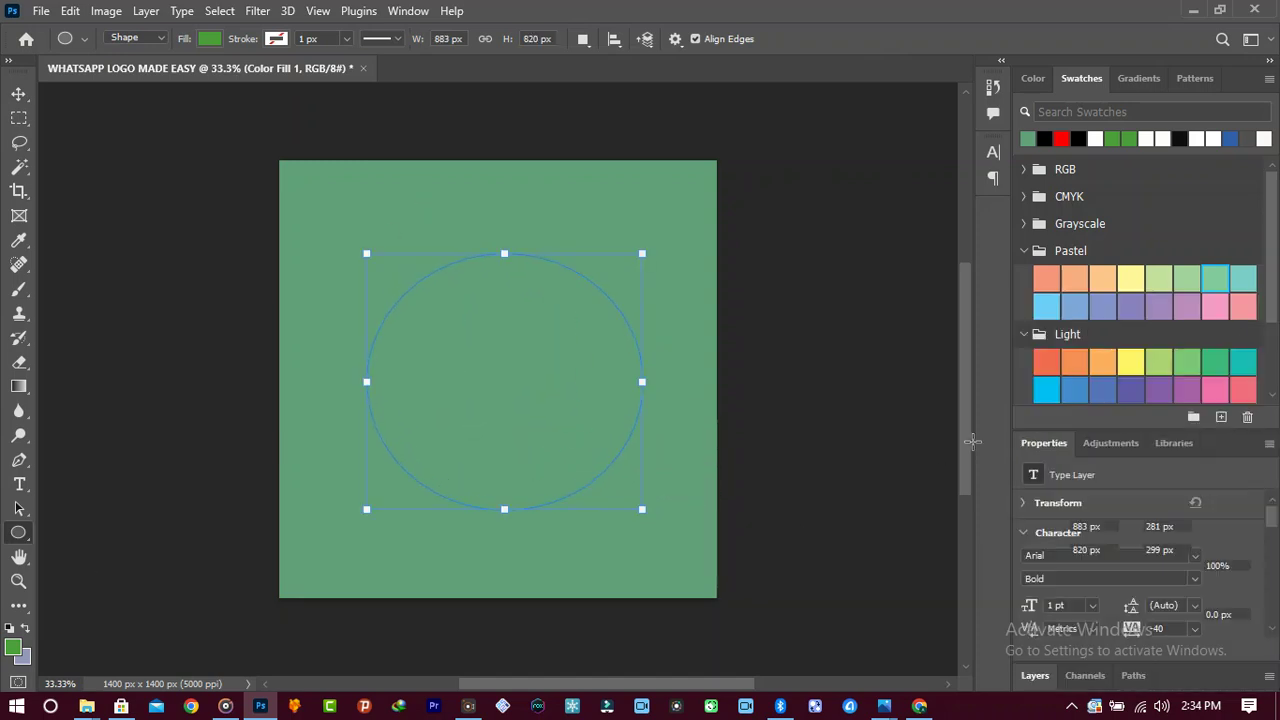
Step: Remove the ellipse's fill and give it a white stroke 34 px wide
left_click(212, 40)
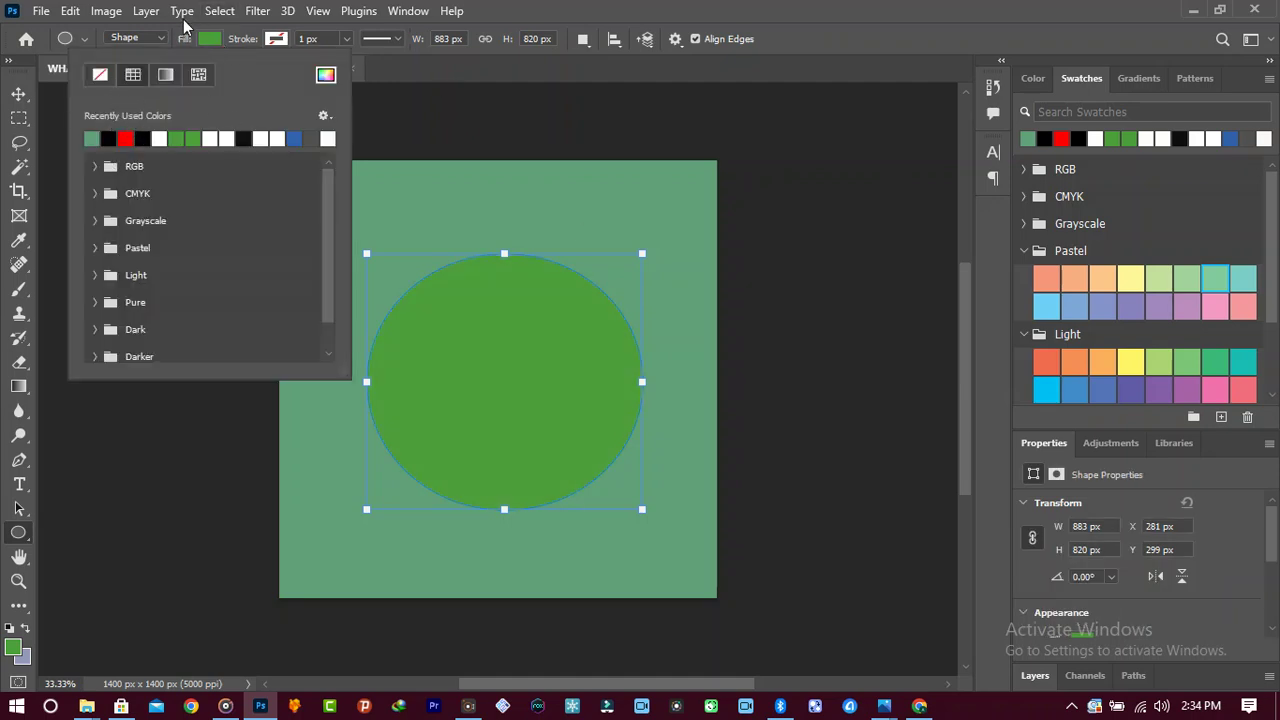
left_click(100, 74)
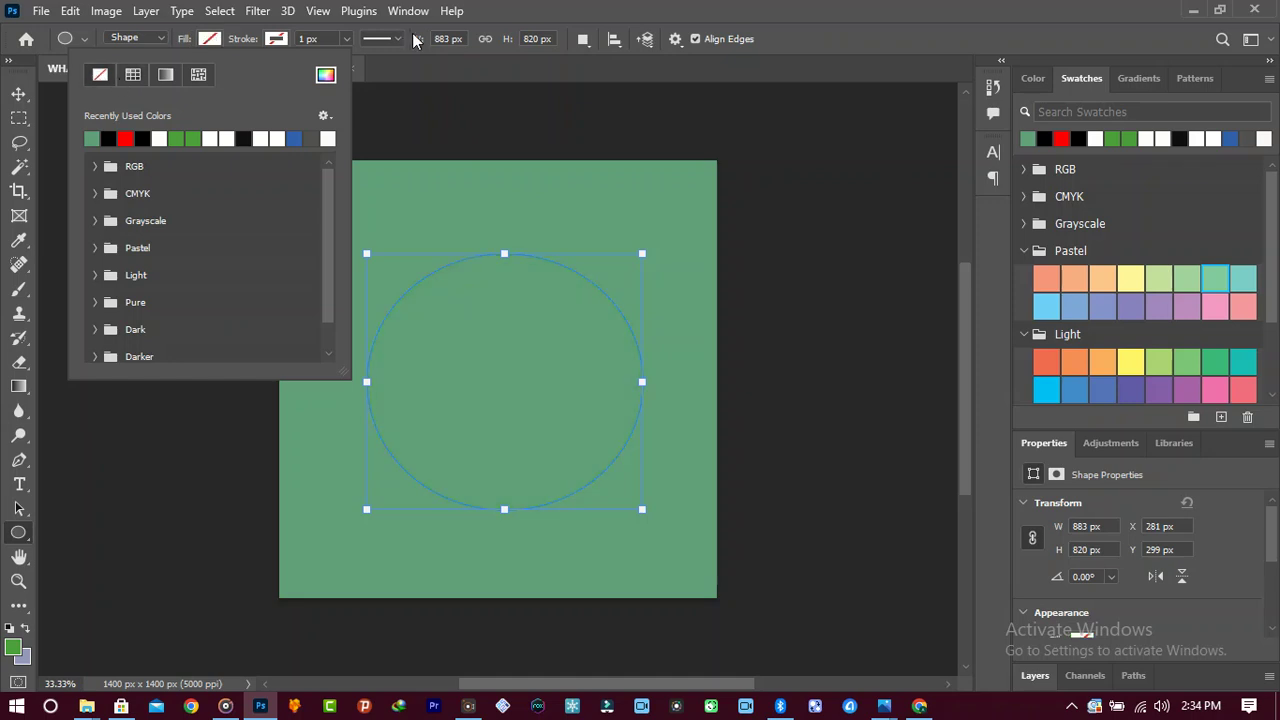
left_click(276, 42)
left_click(227, 138)
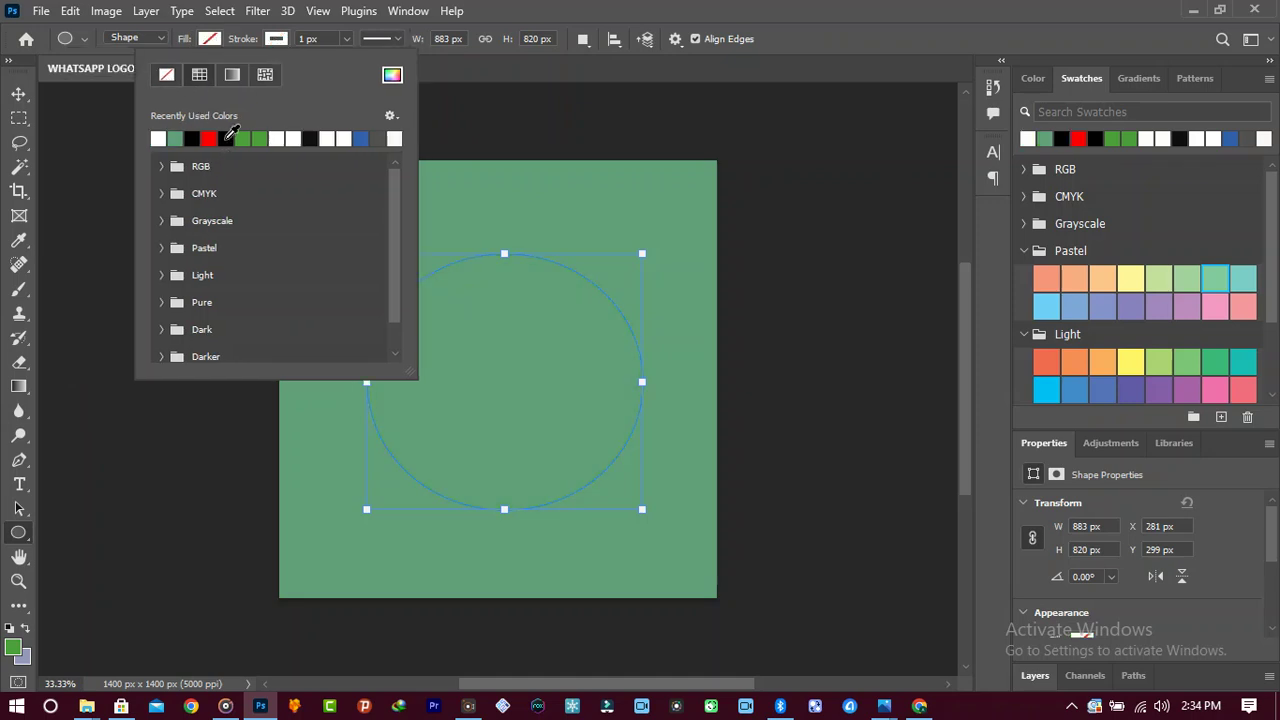
left_click_drag(258, 42, 290, 40)
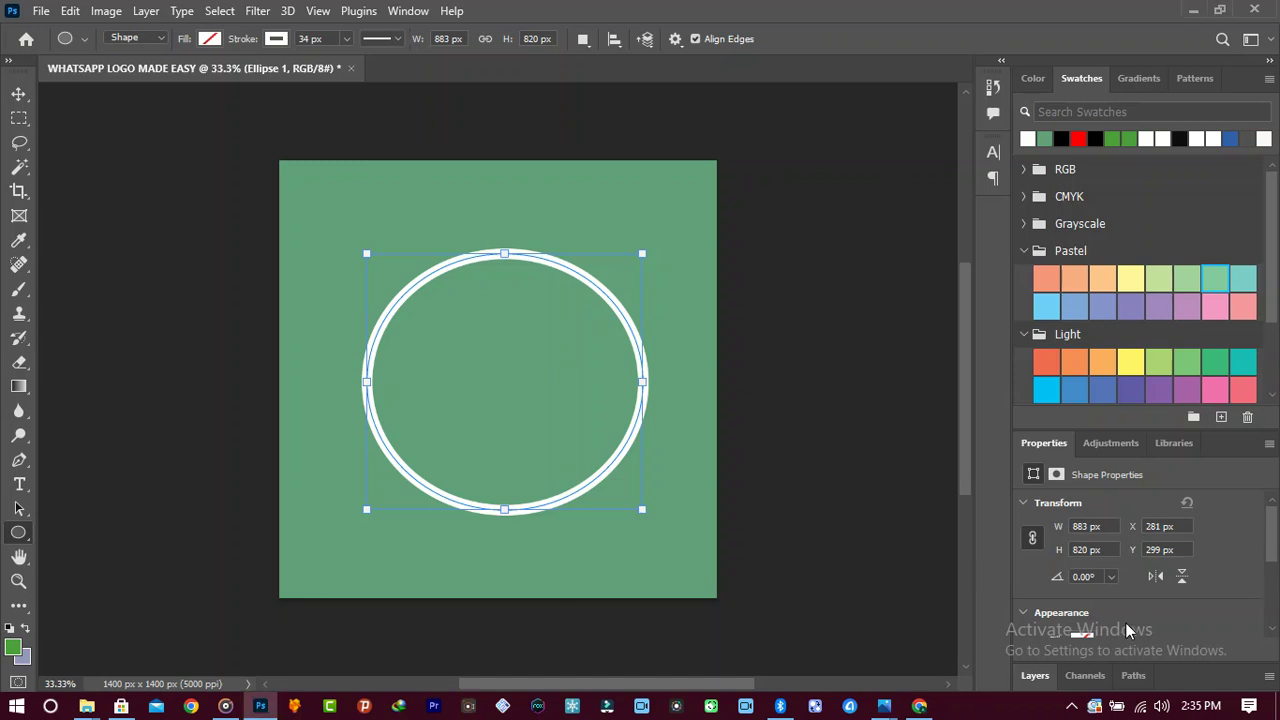
Step: With the Pen tool in Shape mode, draw an angular speech-bubble tail at the ellipse's lower-left edge, directly above the color fill layer
left_click(1038, 674)
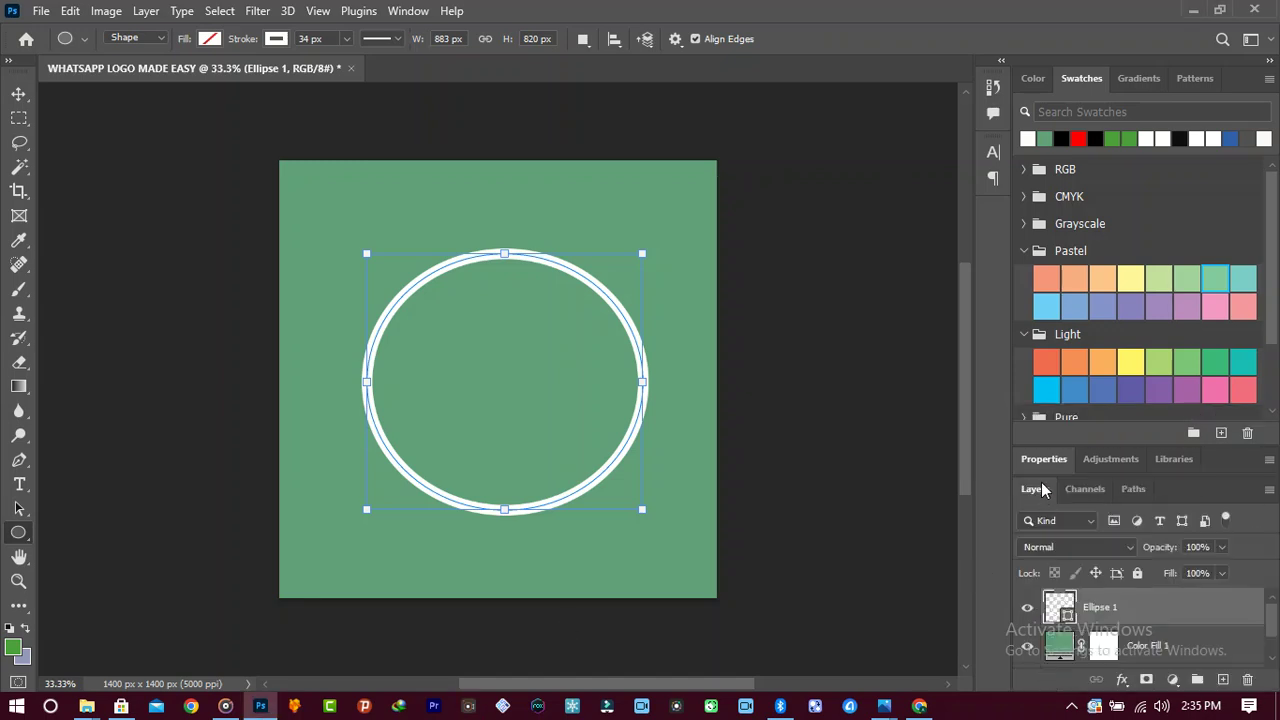
left_click_drag(1040, 473, 1040, 348)
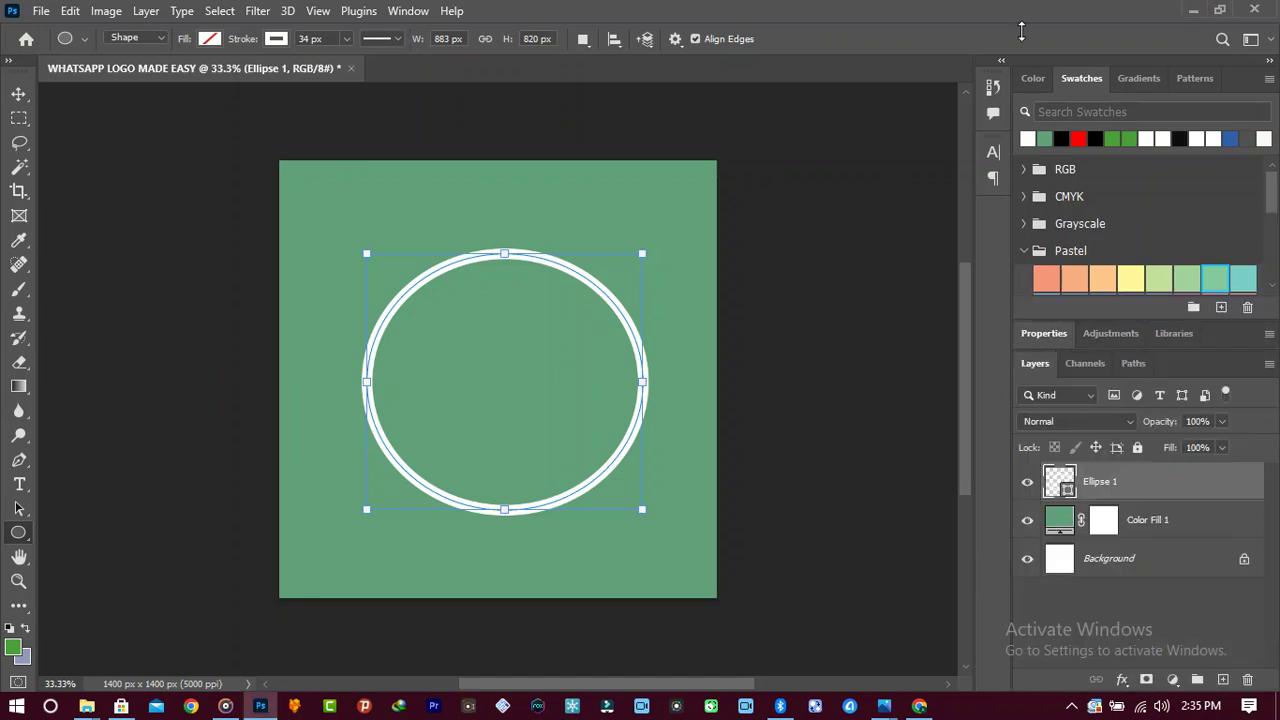
left_click(1157, 527)
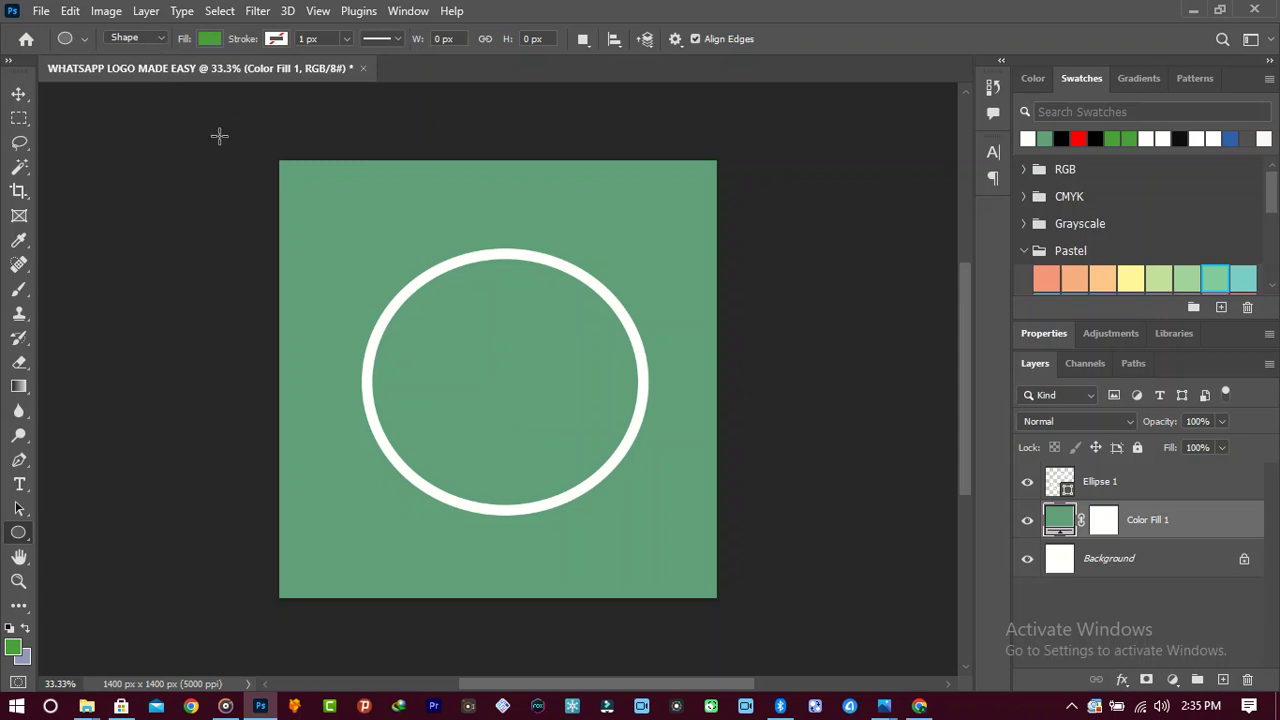
key("p")
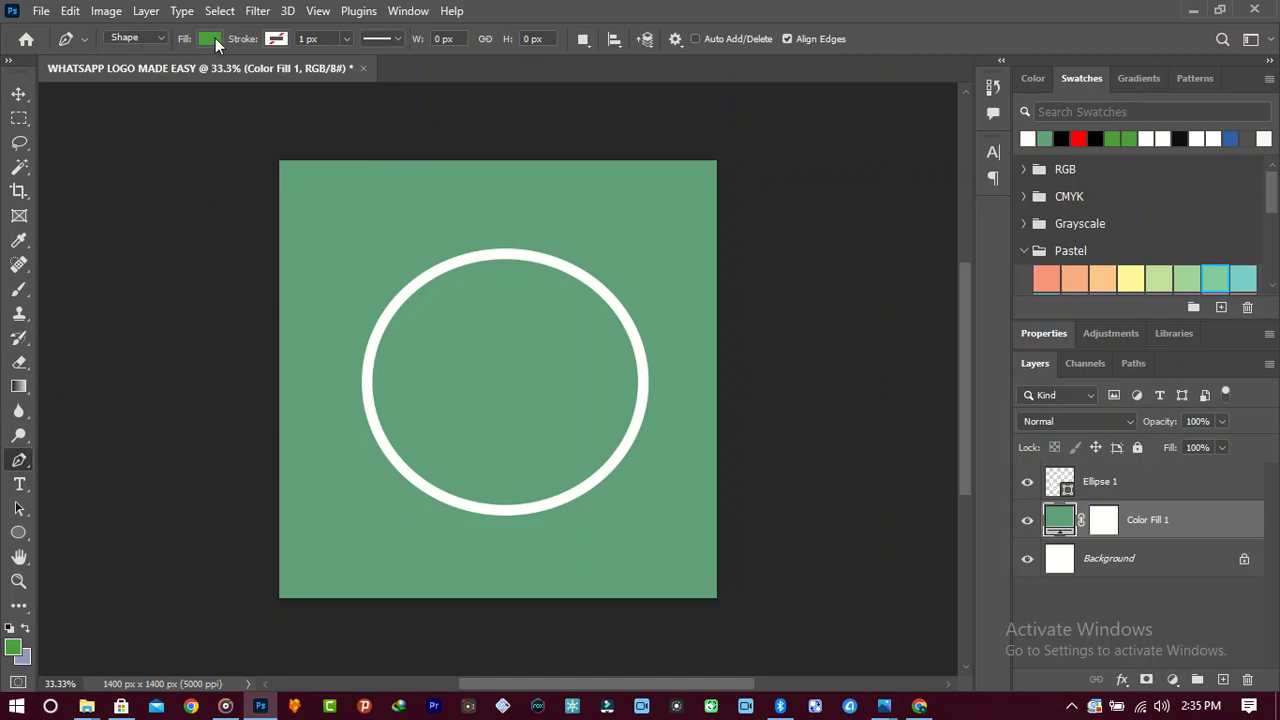
left_click(276, 40)
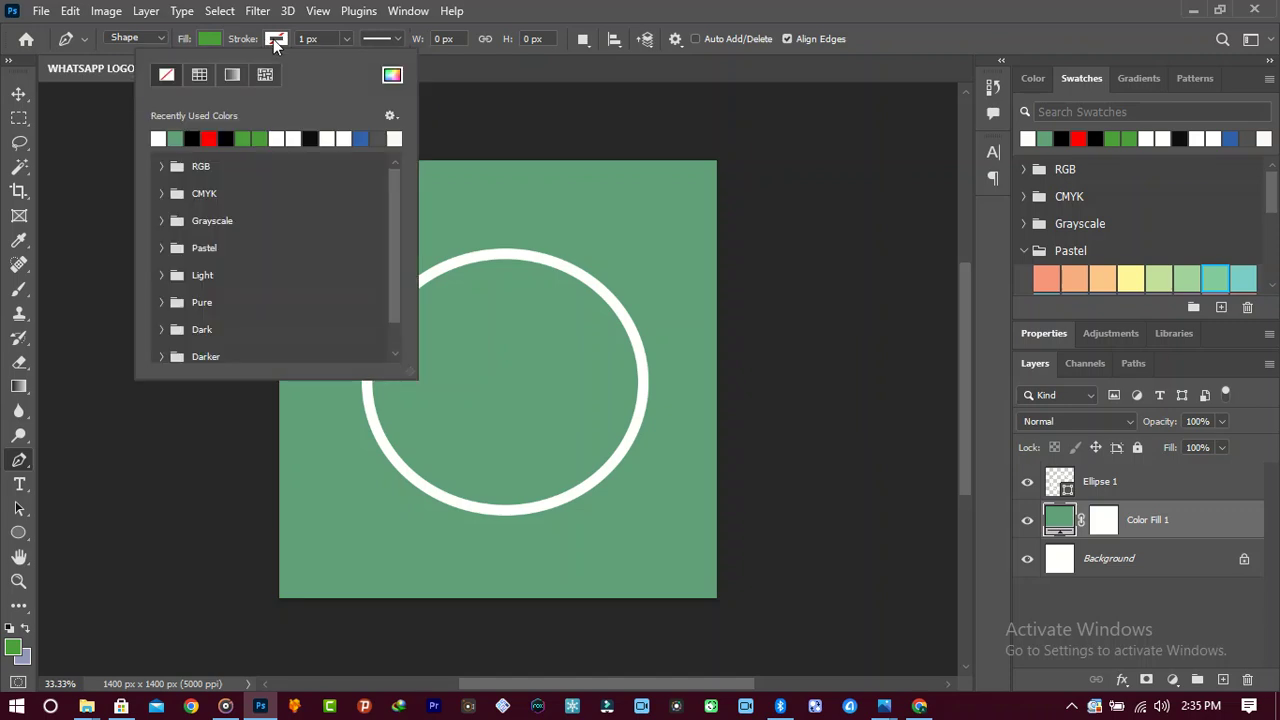
left_click(273, 39)
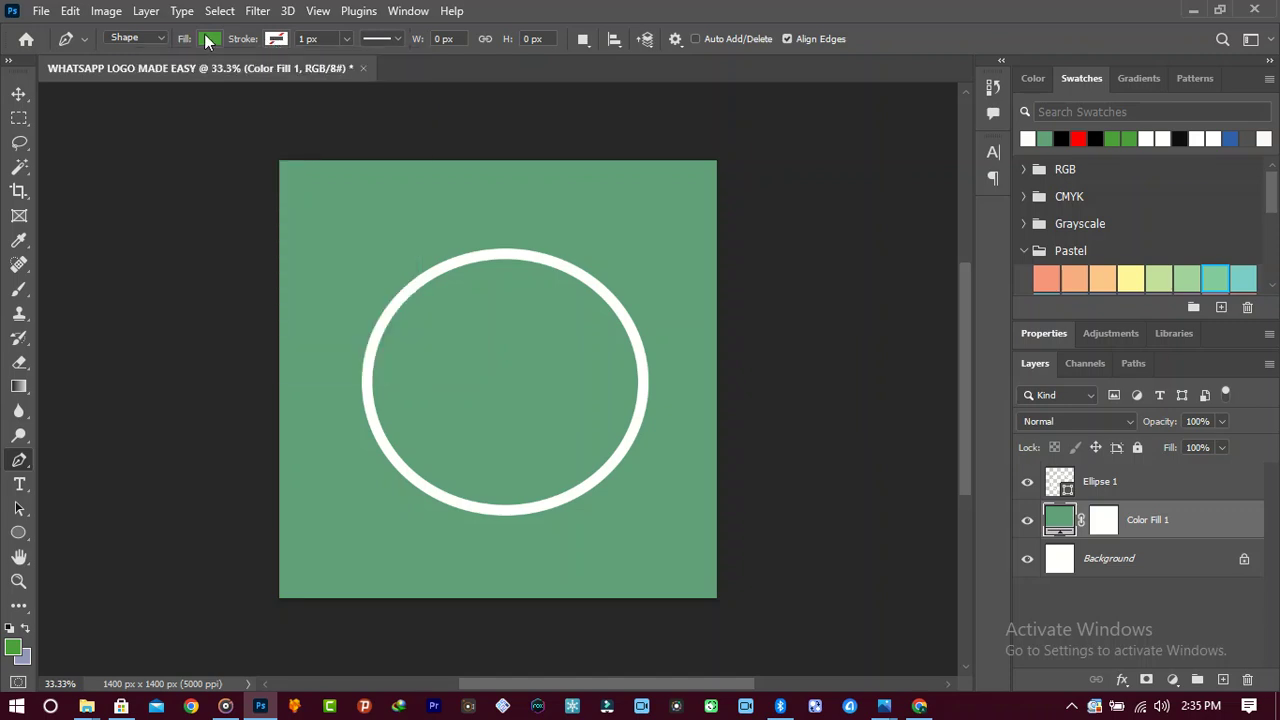
left_click(394, 463)
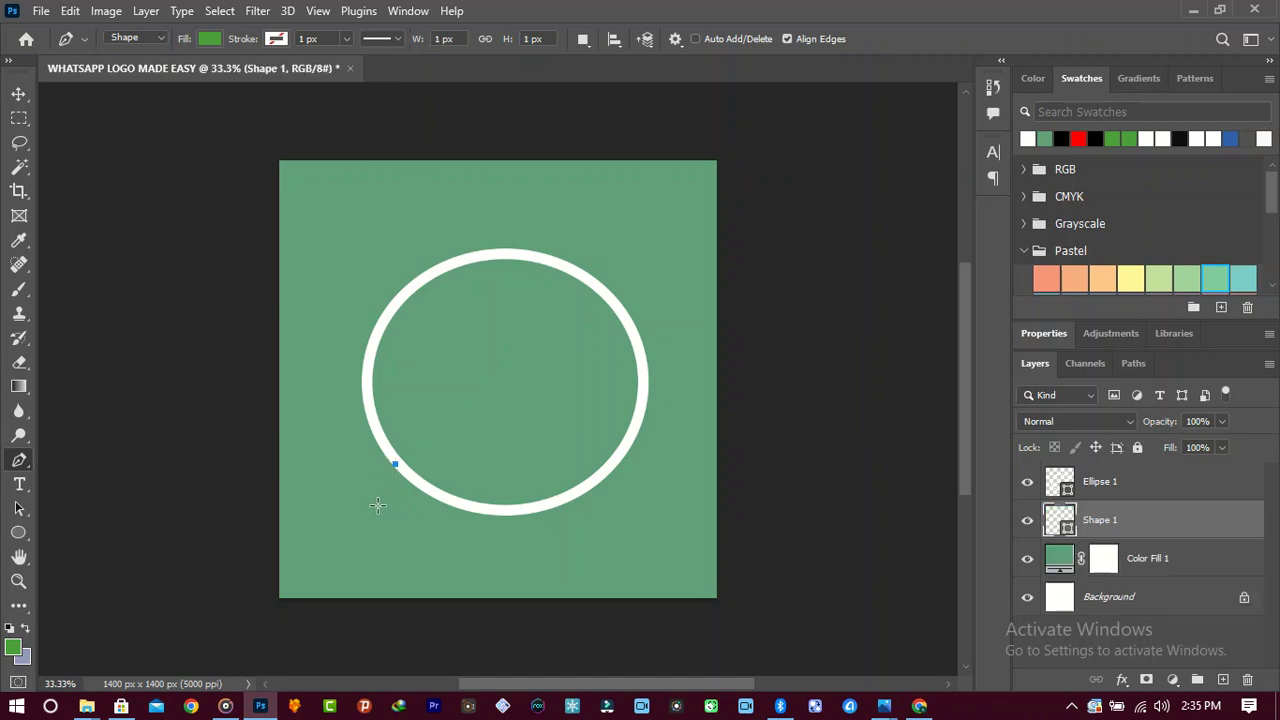
left_click(374, 507)
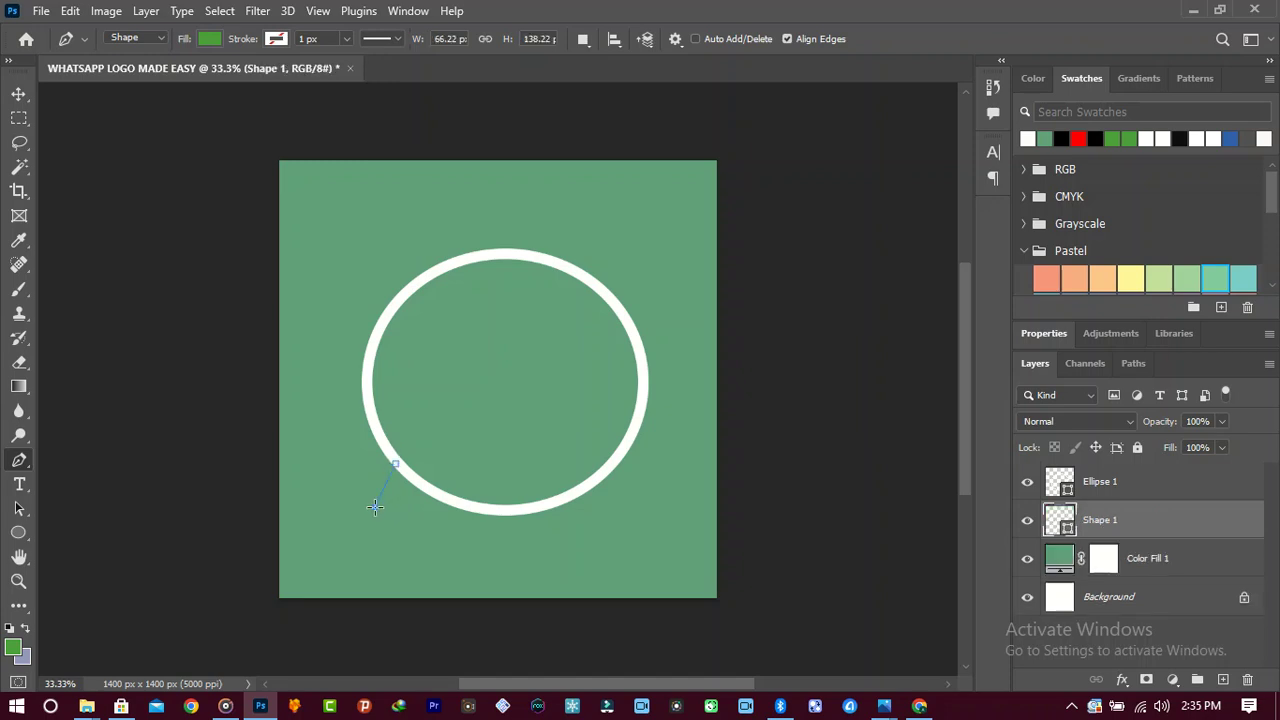
left_click(439, 495)
left_click(428, 487)
left_click(390, 497)
left_click(397, 466)
Step: Change the tail shape's fill color to white (ffffff)
double_click(1062, 521)
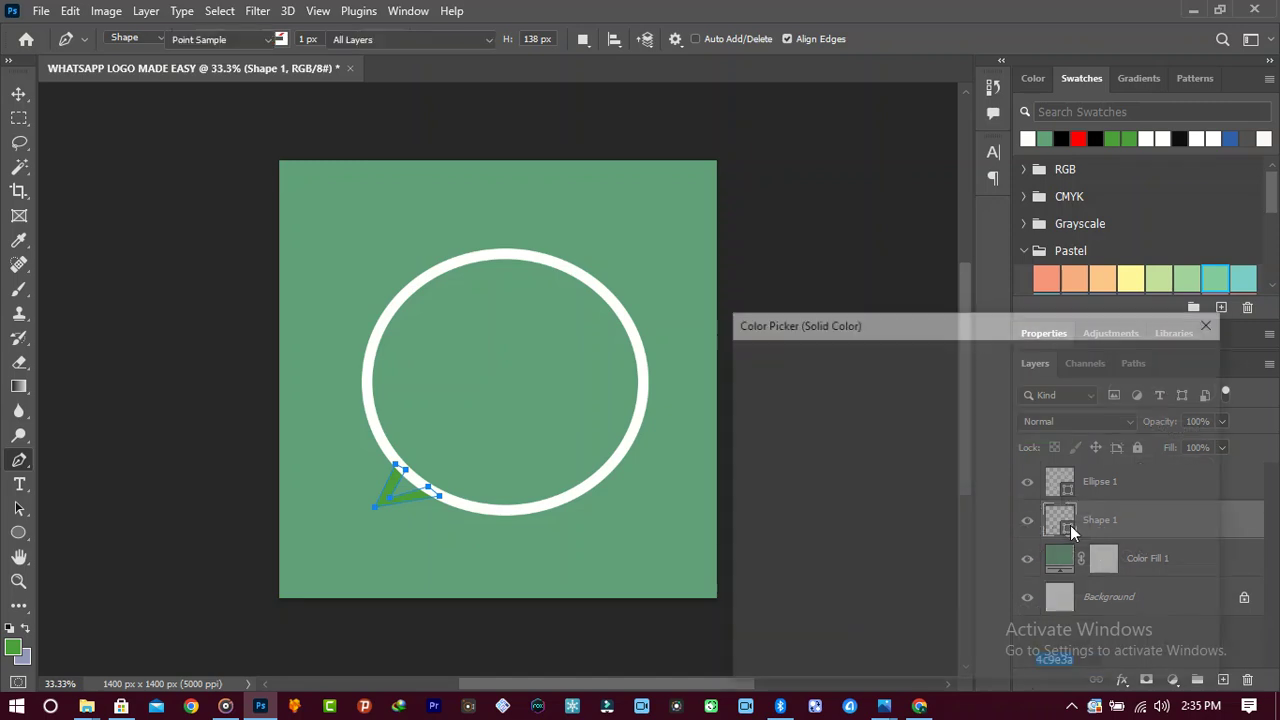
left_click(758, 395)
left_click_drag(758, 395, 657, 286)
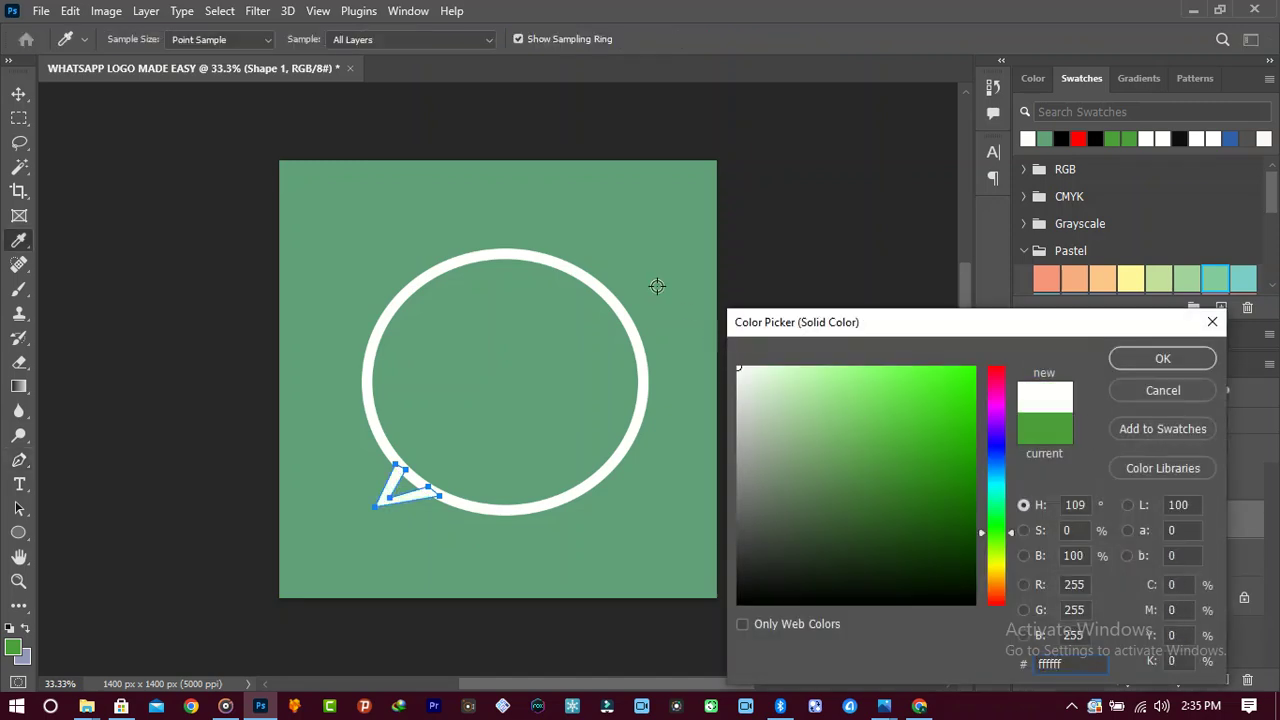
left_click(1148, 362)
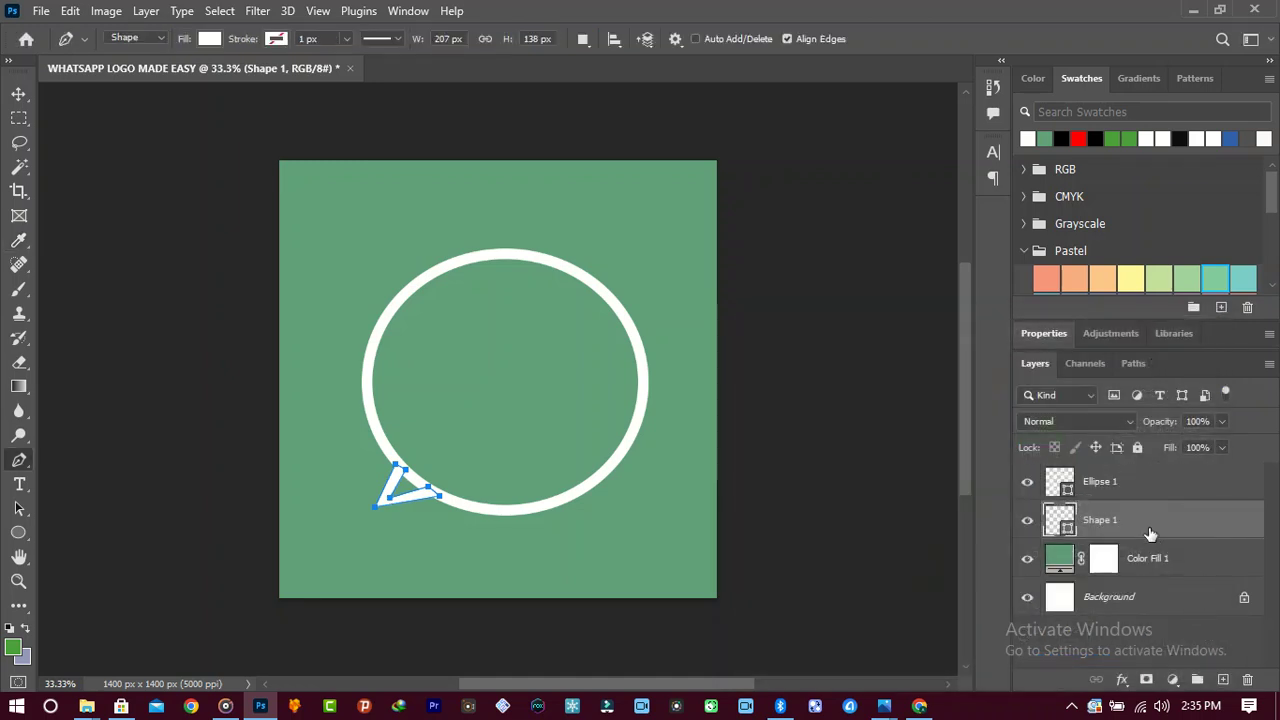
Step: Rasterize the Ellipse 1 layer
left_click(1126, 487)
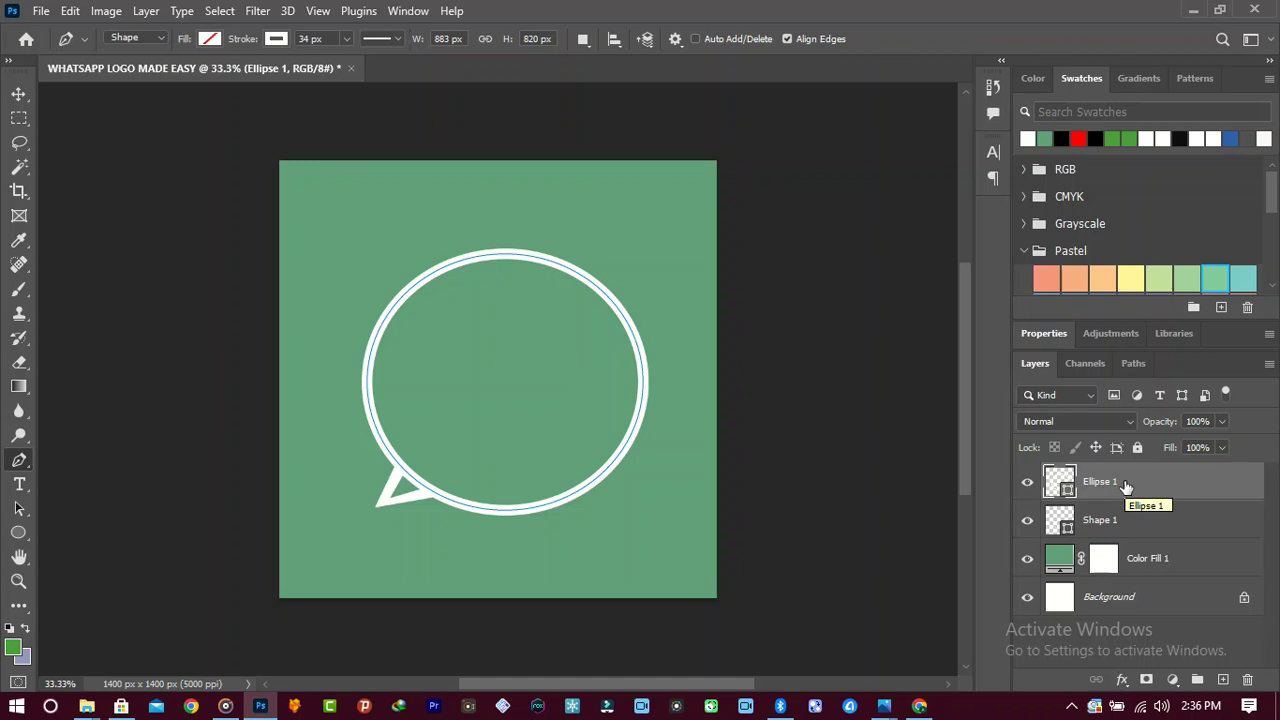
right_click(1176, 482)
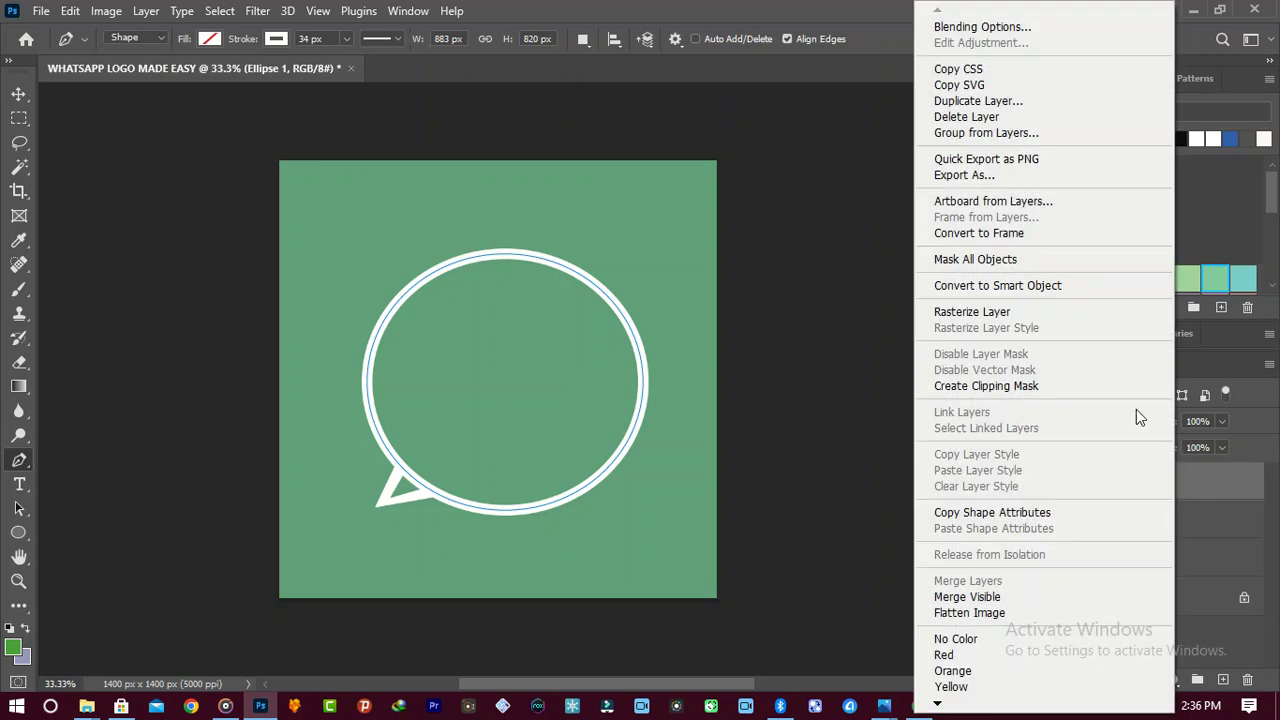
left_click(1027, 314)
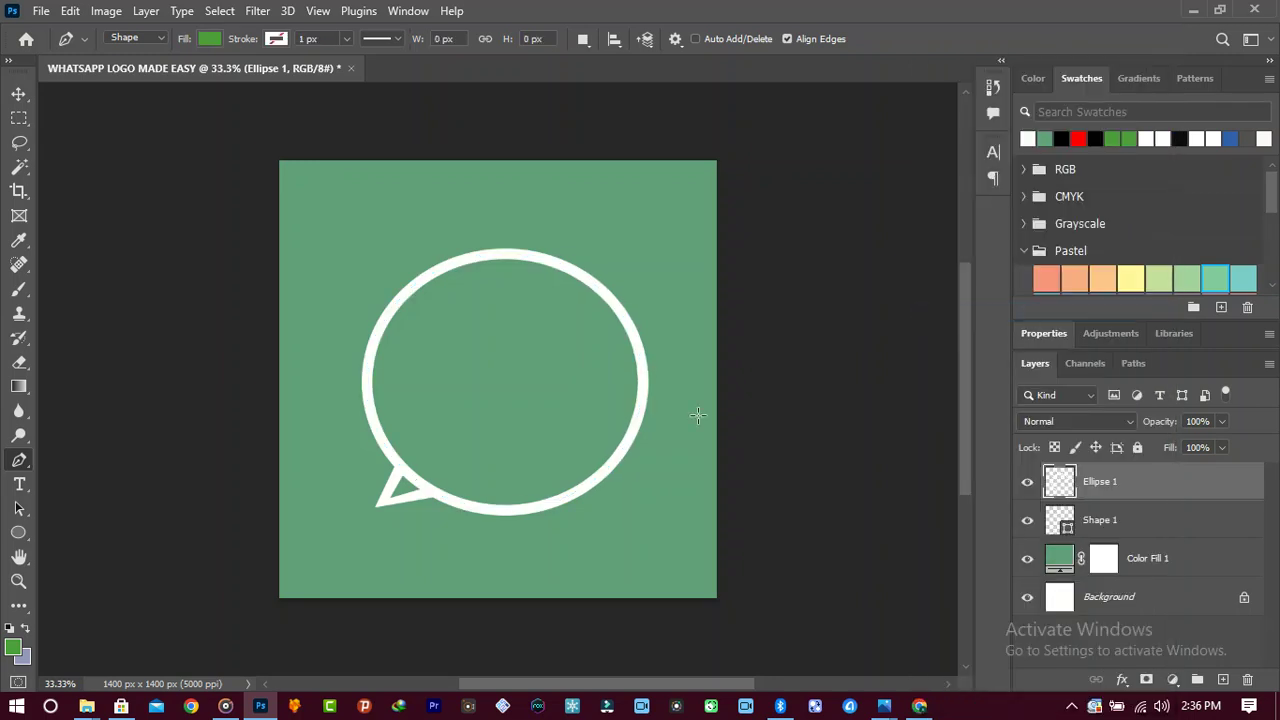
Step: Using the Pen tool in Path mode, pull the Shape 1 tail's outer tip farther down and to the left
key("z")
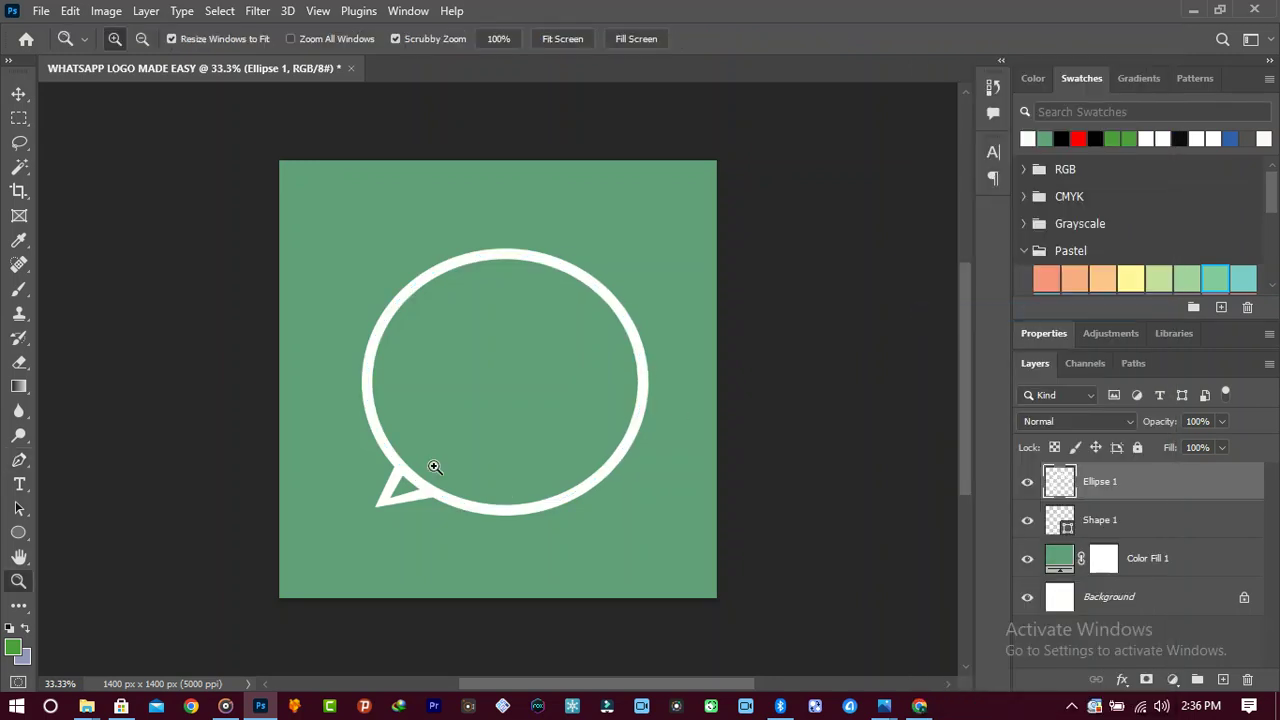
left_click(405, 479)
left_click(405, 479)
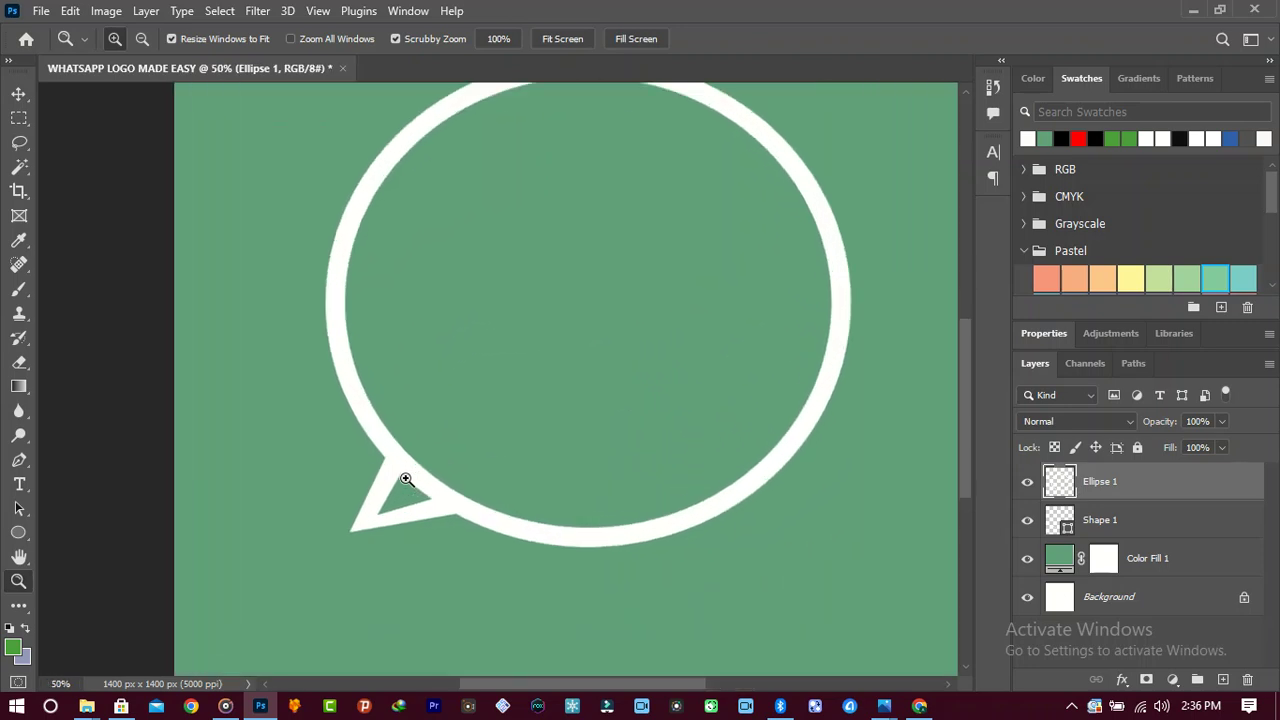
left_click(405, 479)
left_click(405, 479)
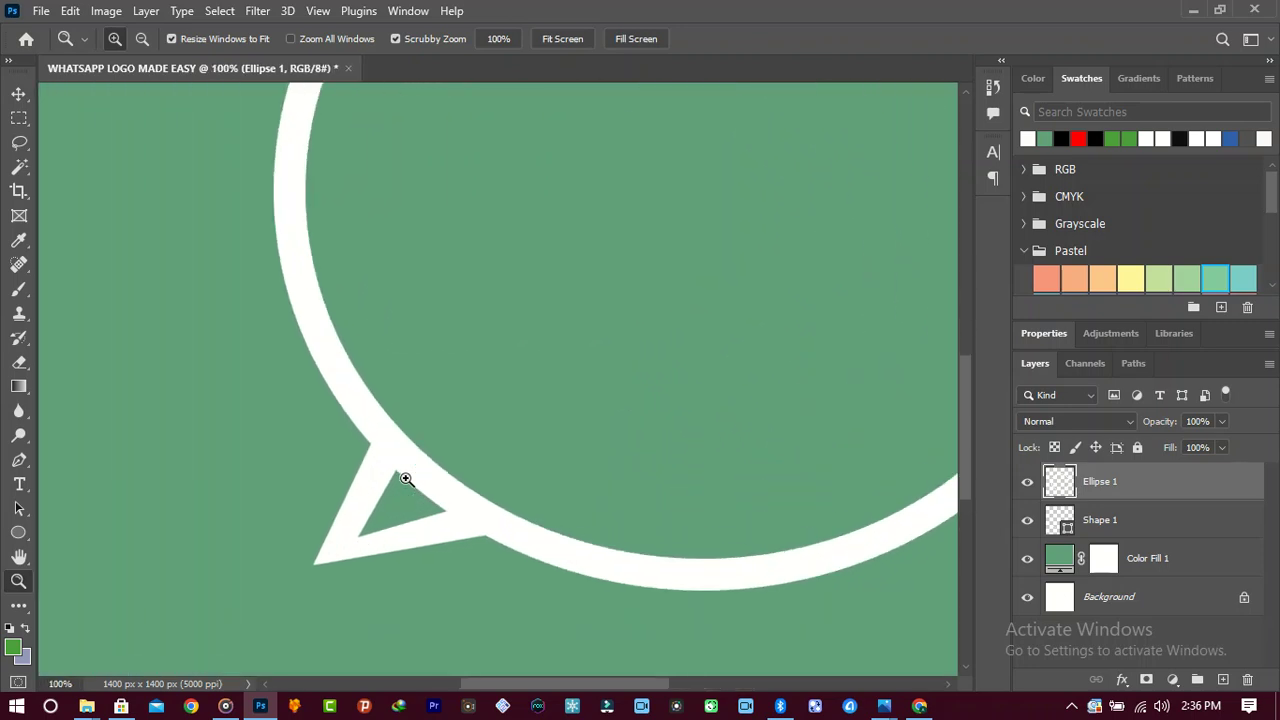
key("p")
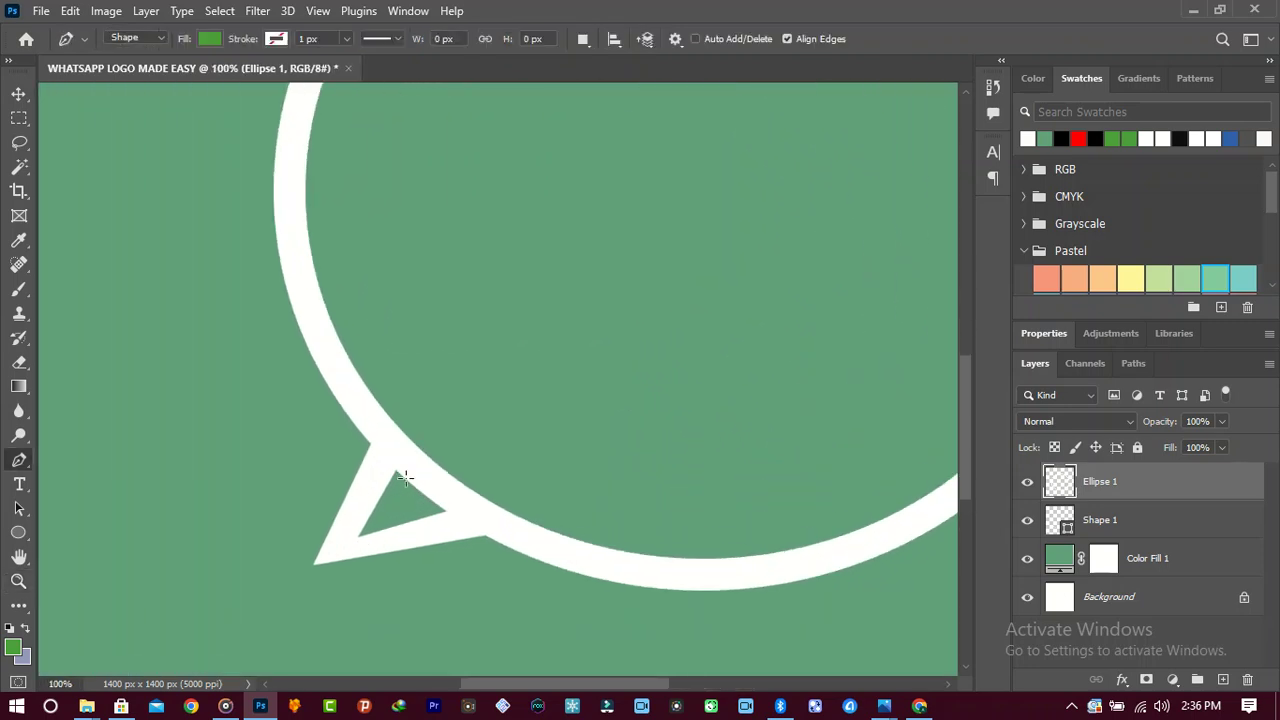
left_click(145, 38)
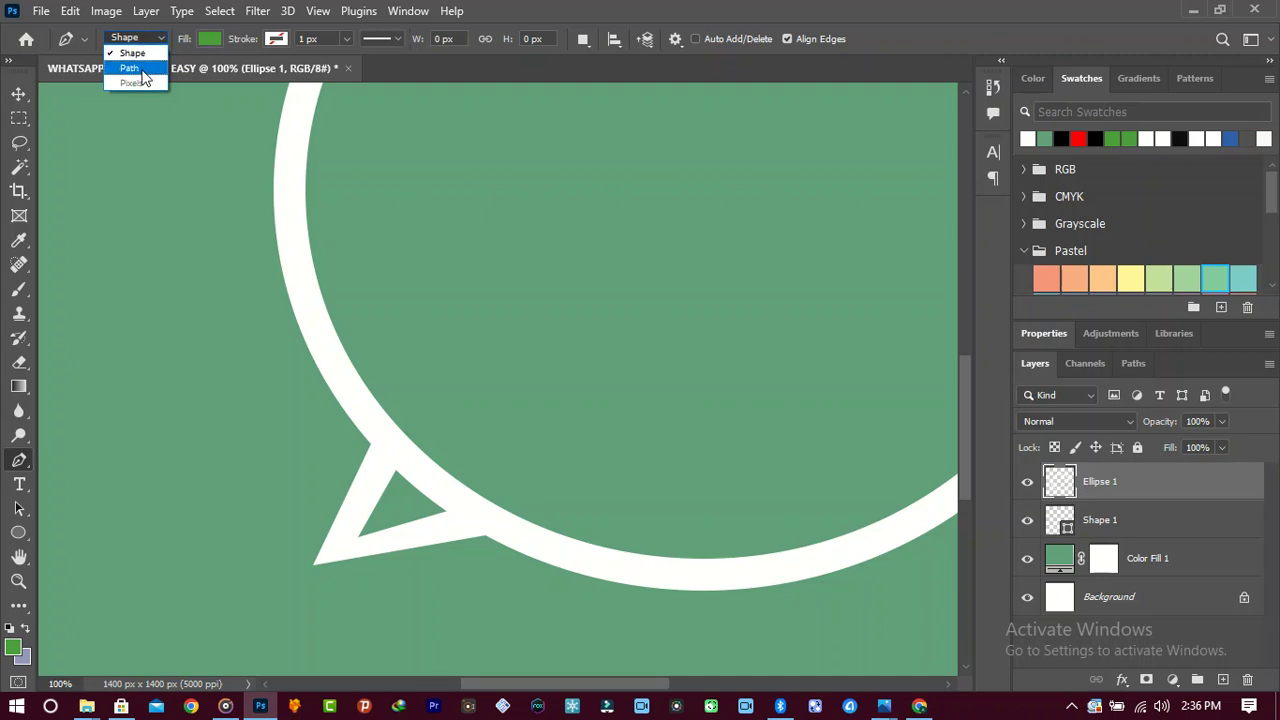
left_click(142, 70)
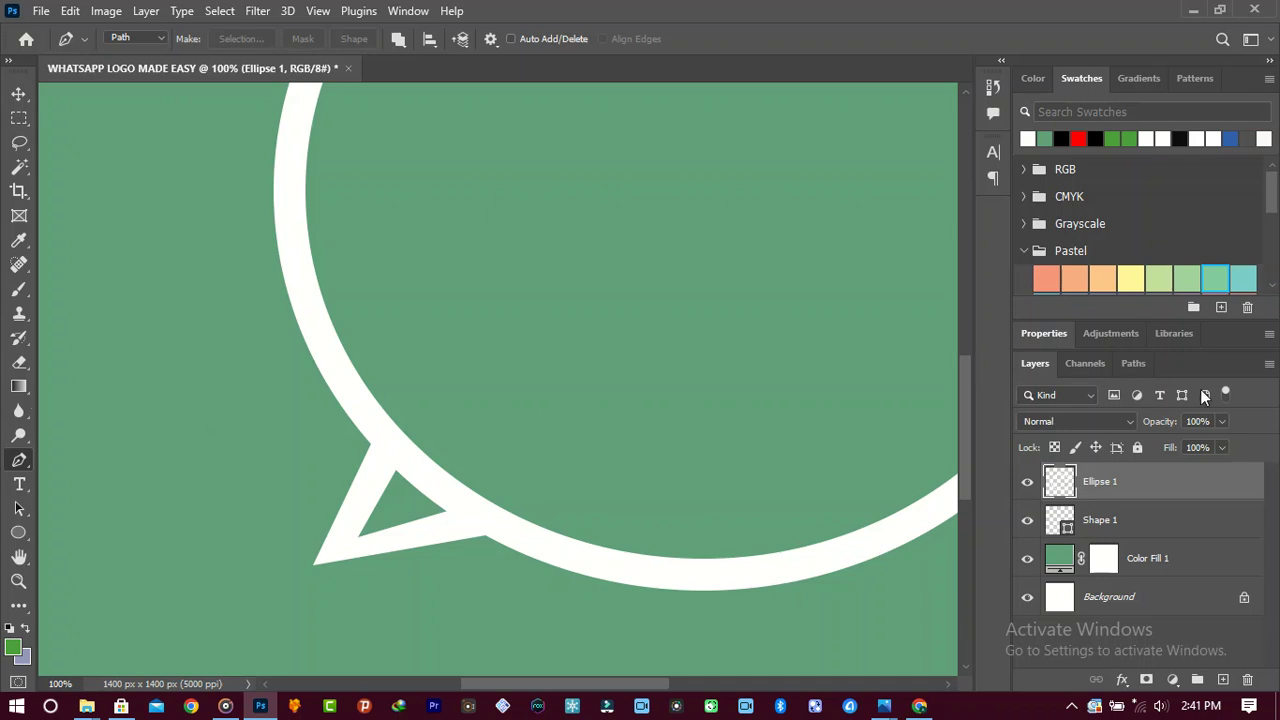
left_click(1088, 515)
left_click(384, 540, "ctrl")
left_click(313, 568, "ctrl")
left_click_drag(313, 571, 284, 596)
Step: Move the tail's inner corner toward its tip and pull the outer right base corner slightly inward to slim the tail
left_click(359, 538, "ctrl")
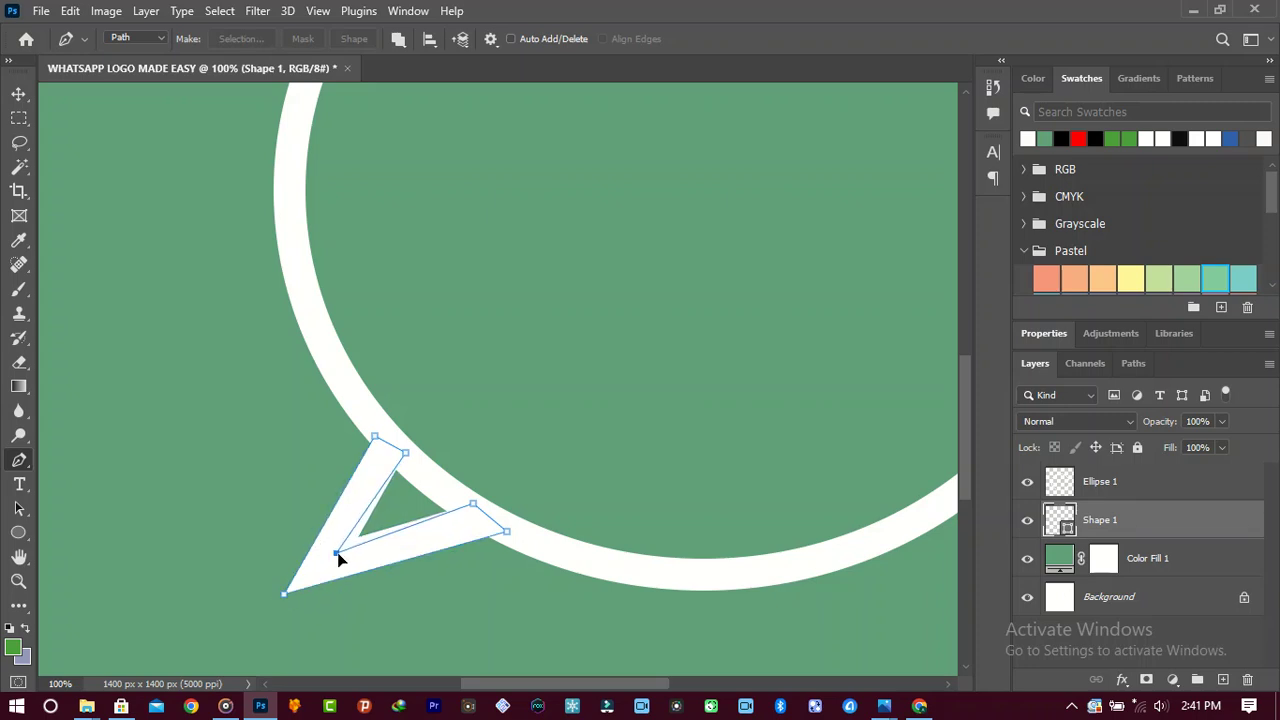
left_click(337, 556)
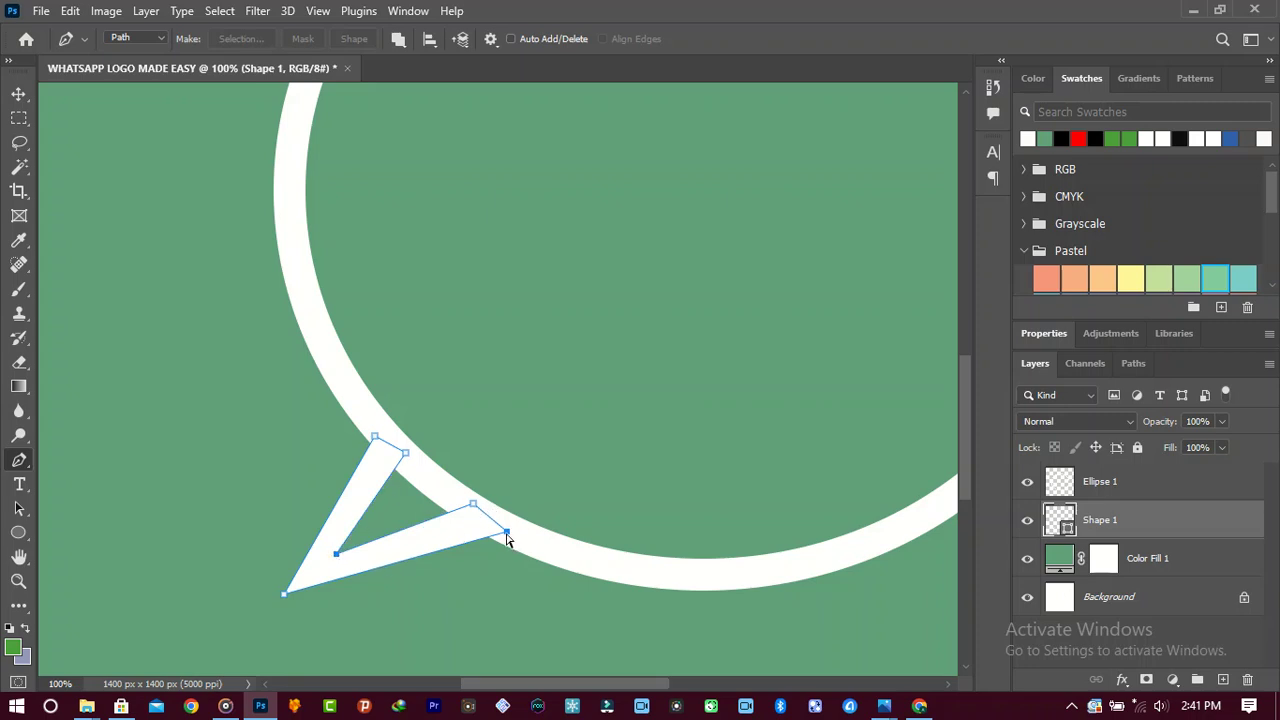
left_click_drag(506, 534, 497, 521)
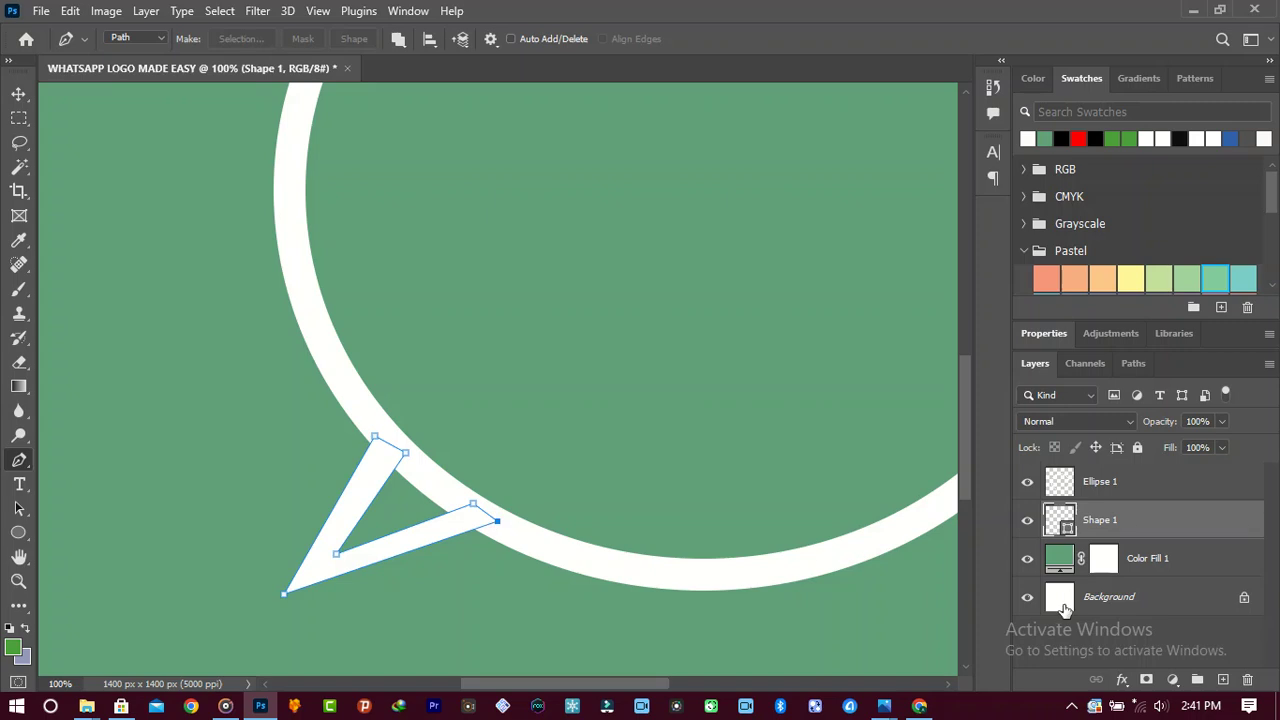
Step: On the Ellipse 1 layer, draw a closed Pen path around the ring segment that separates the tail from the bubble
left_click(1105, 479)
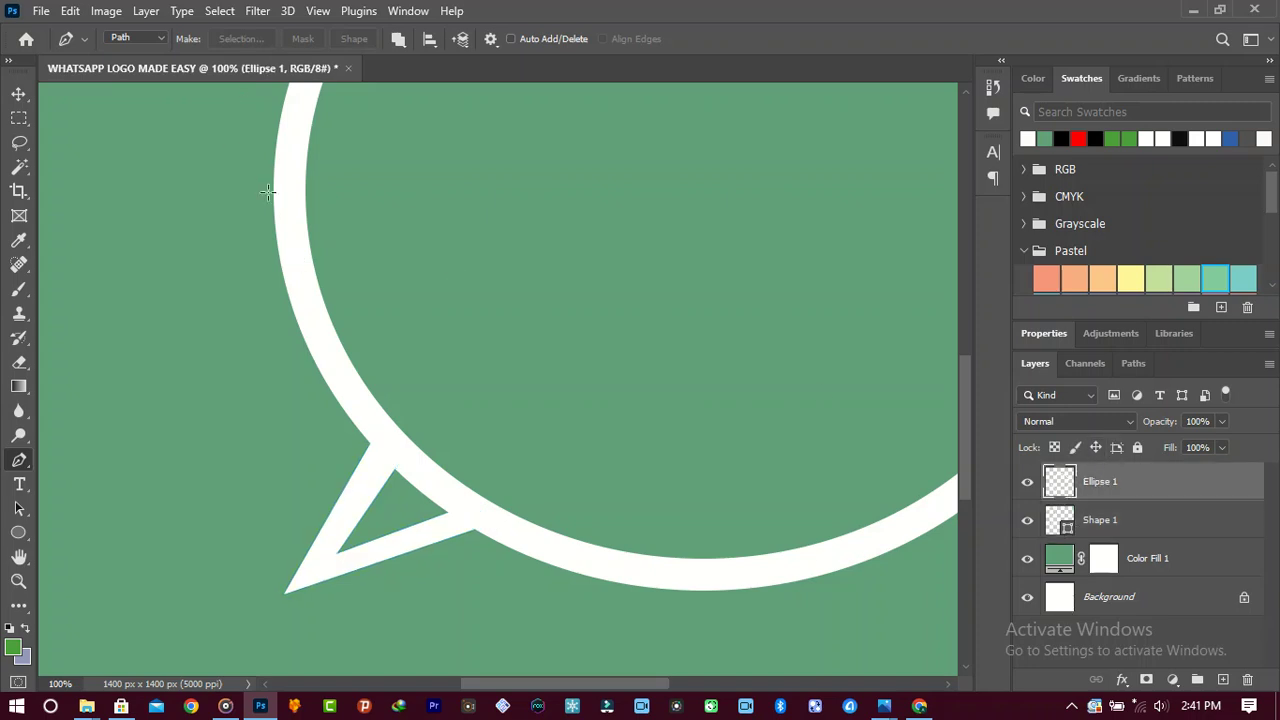
left_click(134, 38)
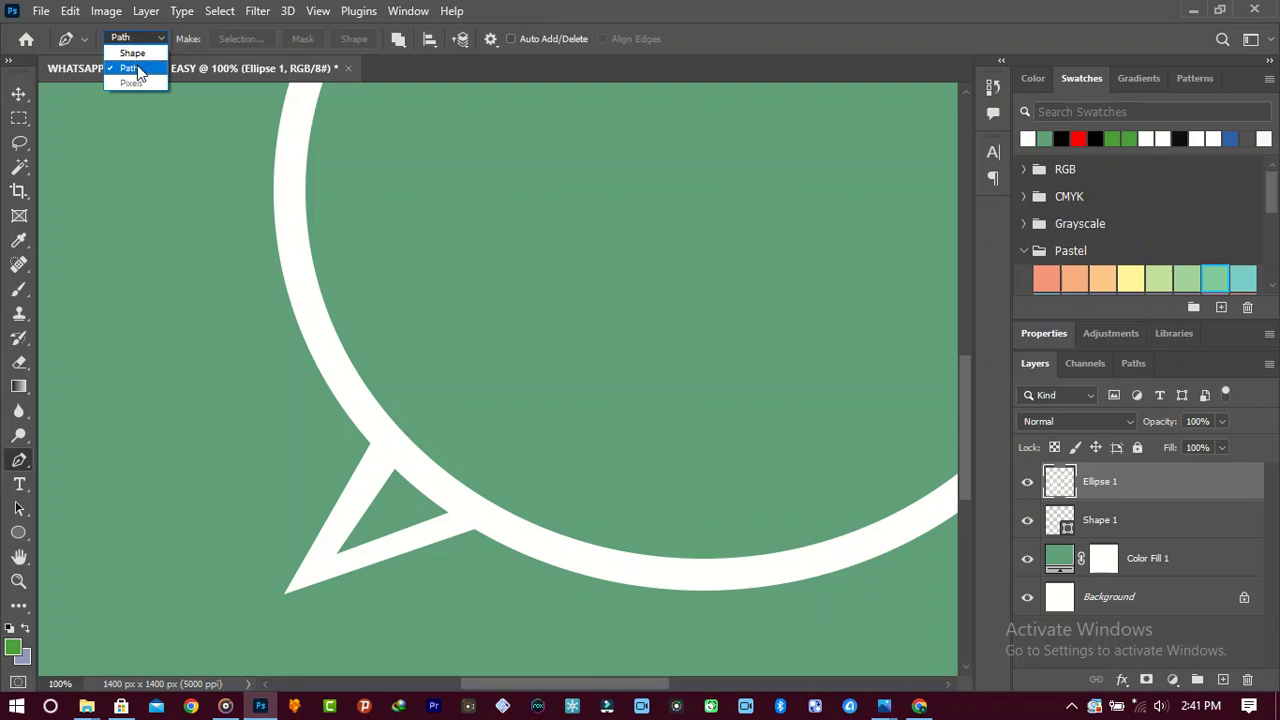
left_click(134, 68)
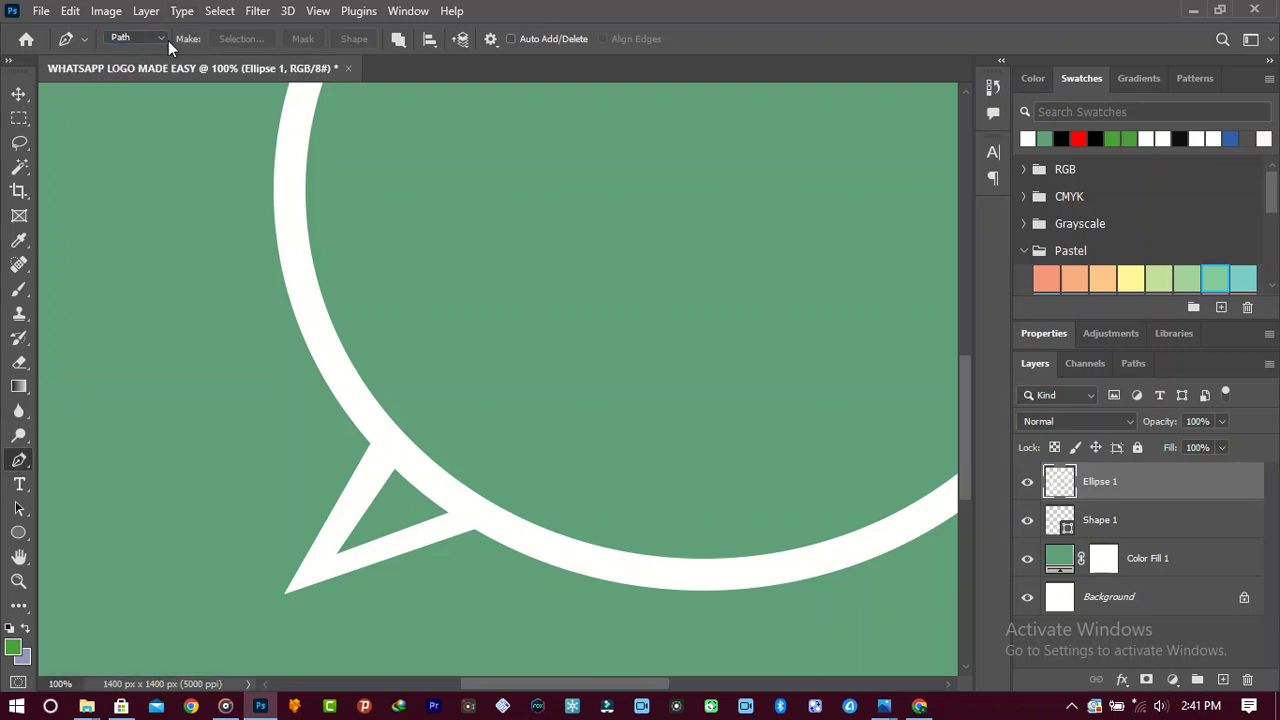
left_click(391, 471)
left_click_drag(434, 415, 434, 415)
left_click(511, 488)
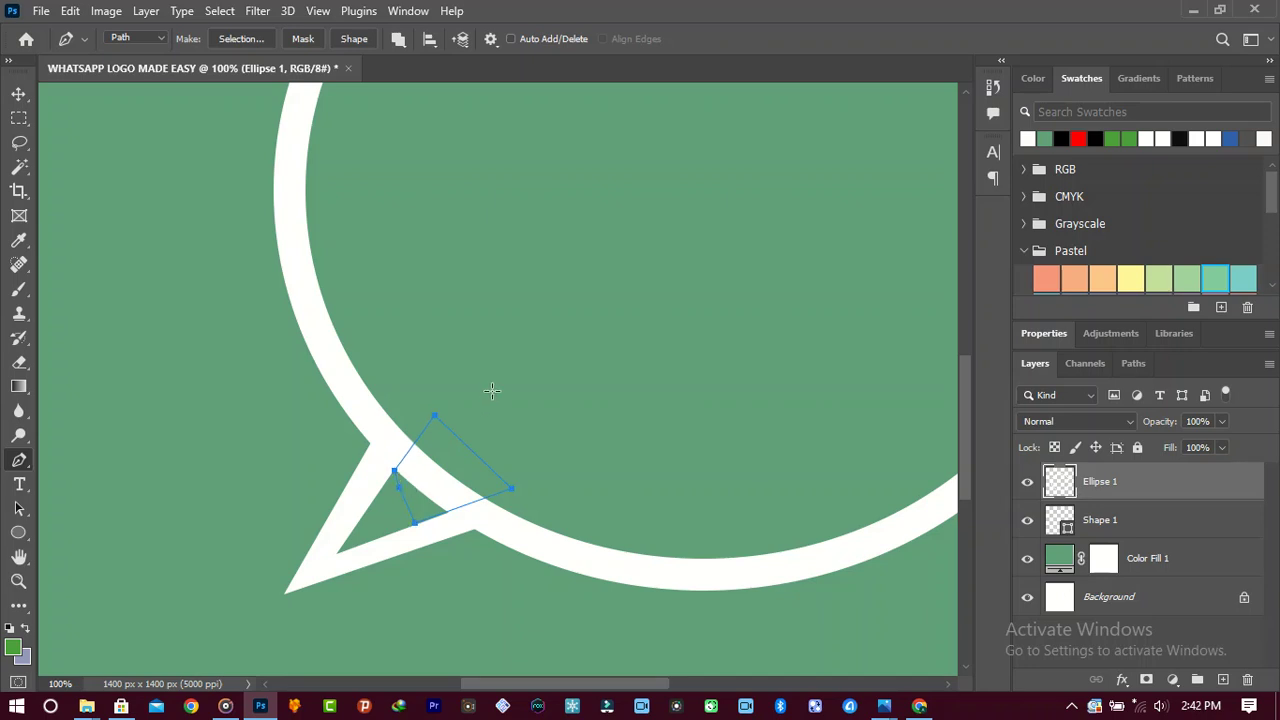
Step: Convert the path to a new selection with a 0-pixel feather and delete the enclosed ring segment
right_click(491, 300)
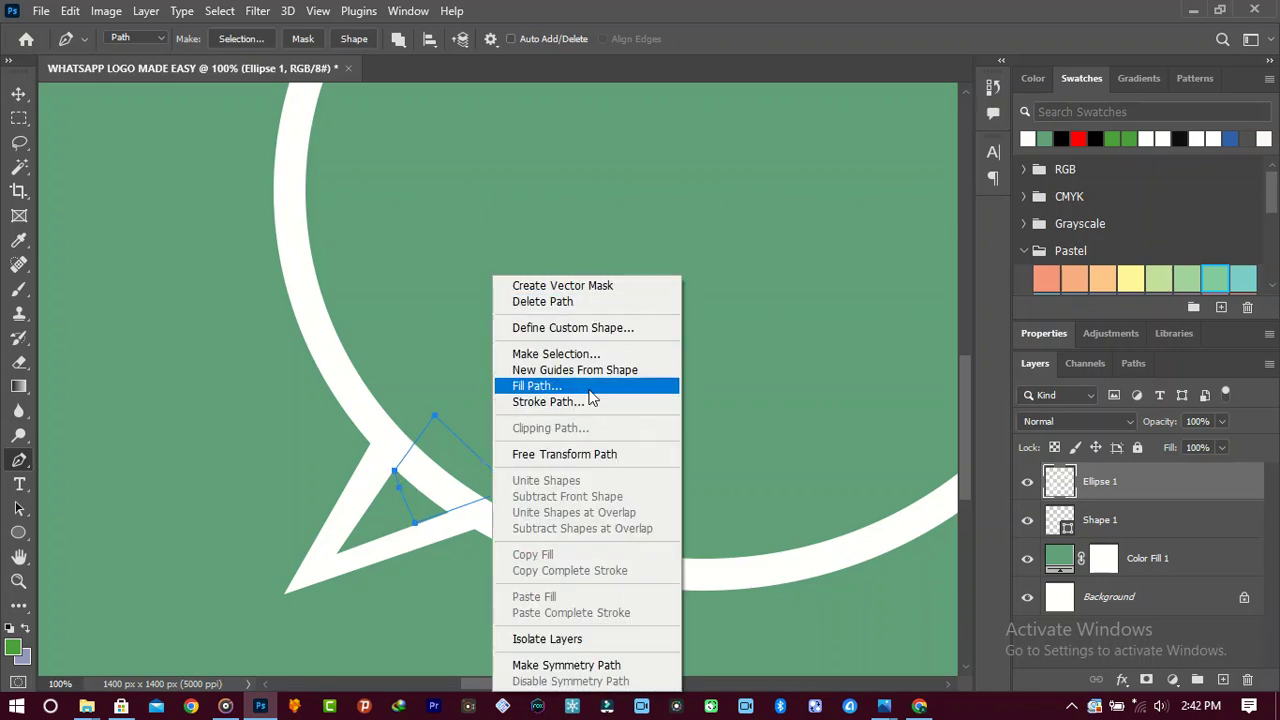
left_click(584, 357)
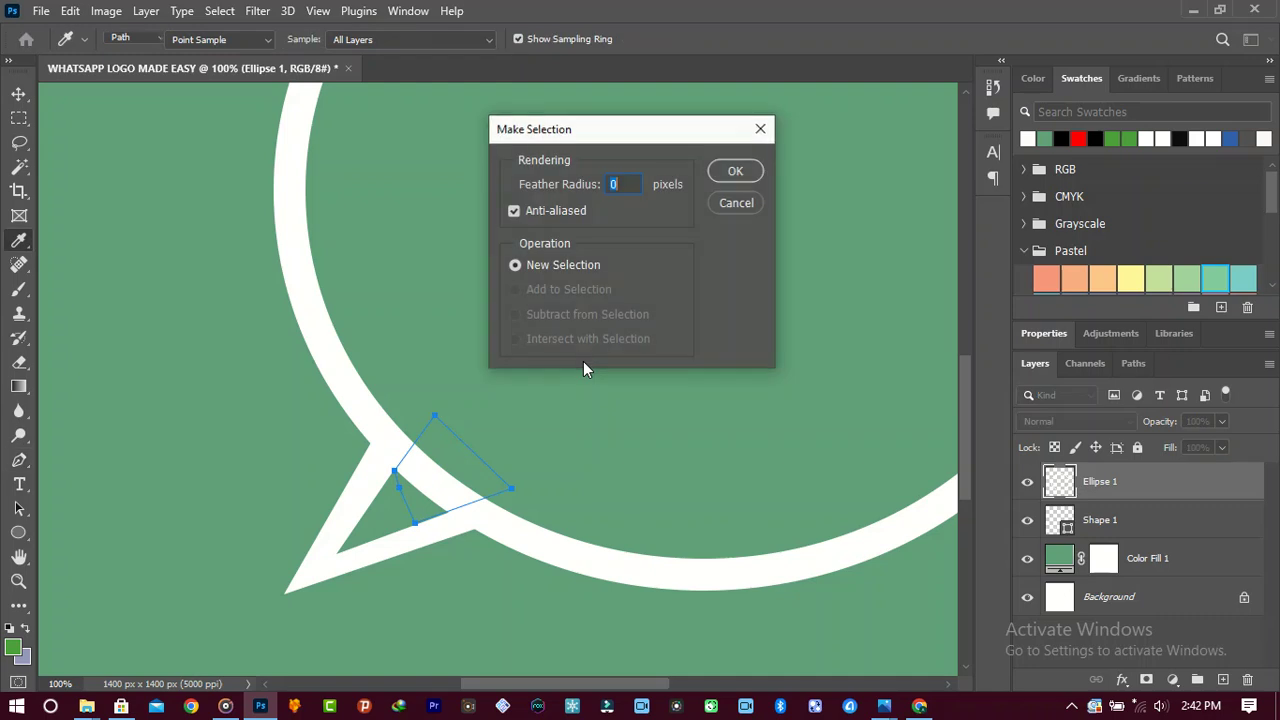
left_click(735, 172)
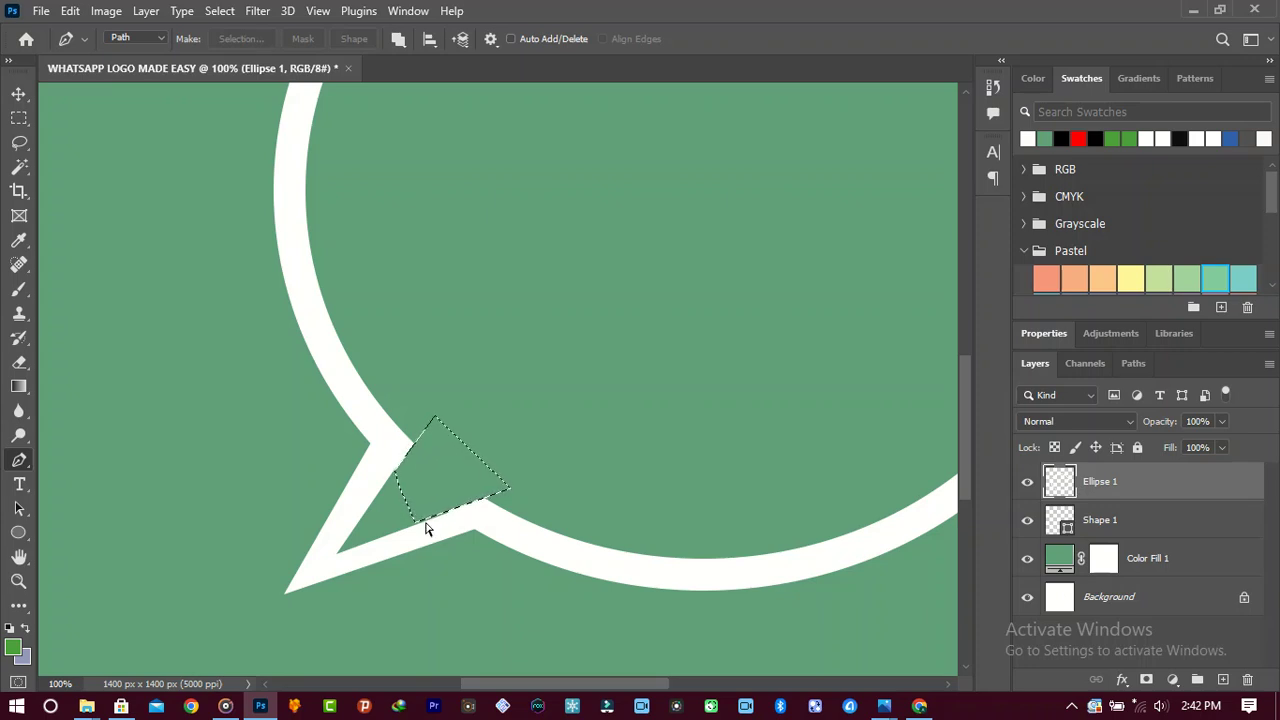
Step: Deselect, switch the Pen tool to Shape mode, and set the foreground color to white (ffffff)
key("z")
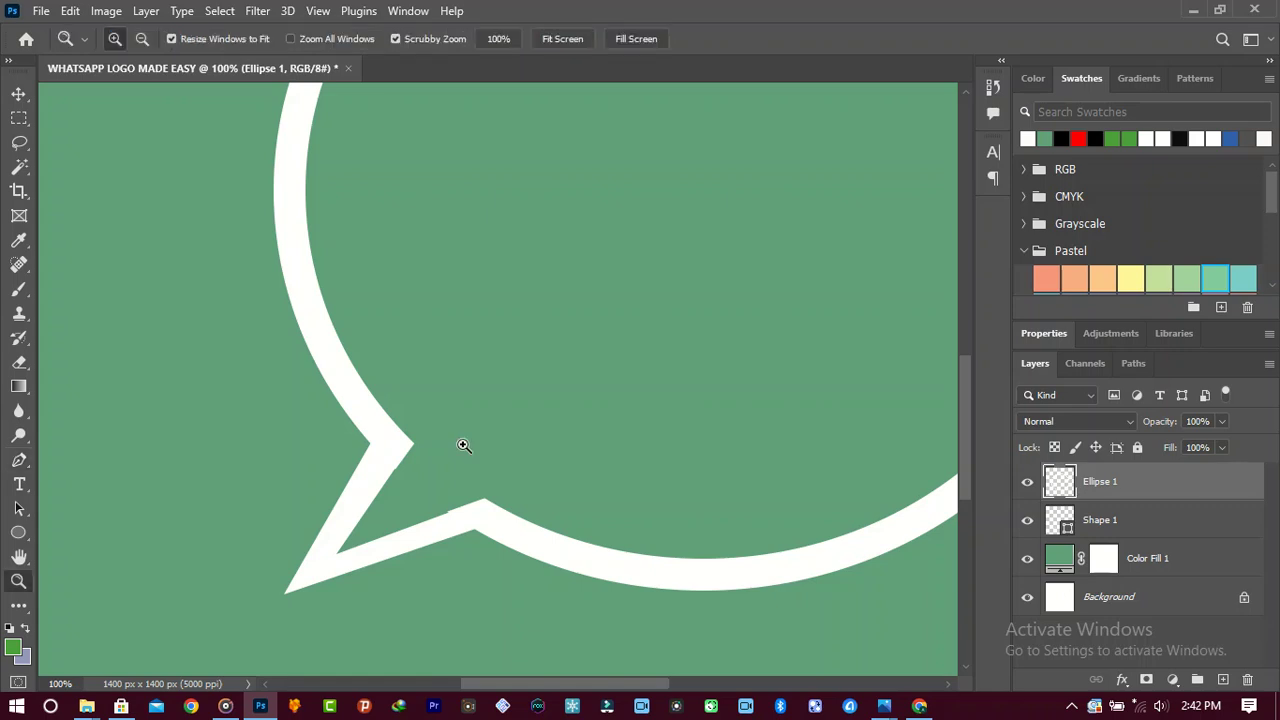
left_click(462, 444, "alt")
left_click(462, 444, "alt")
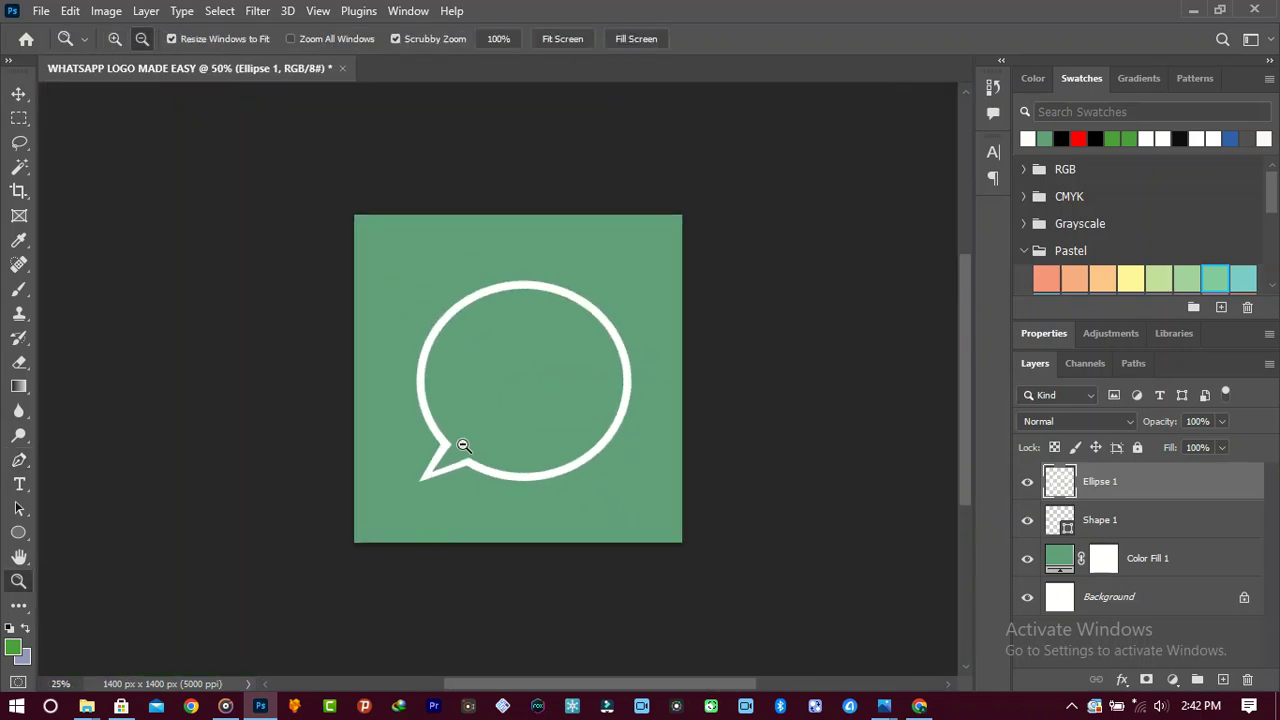
left_click(452, 451, "alt")
left_click(512, 412)
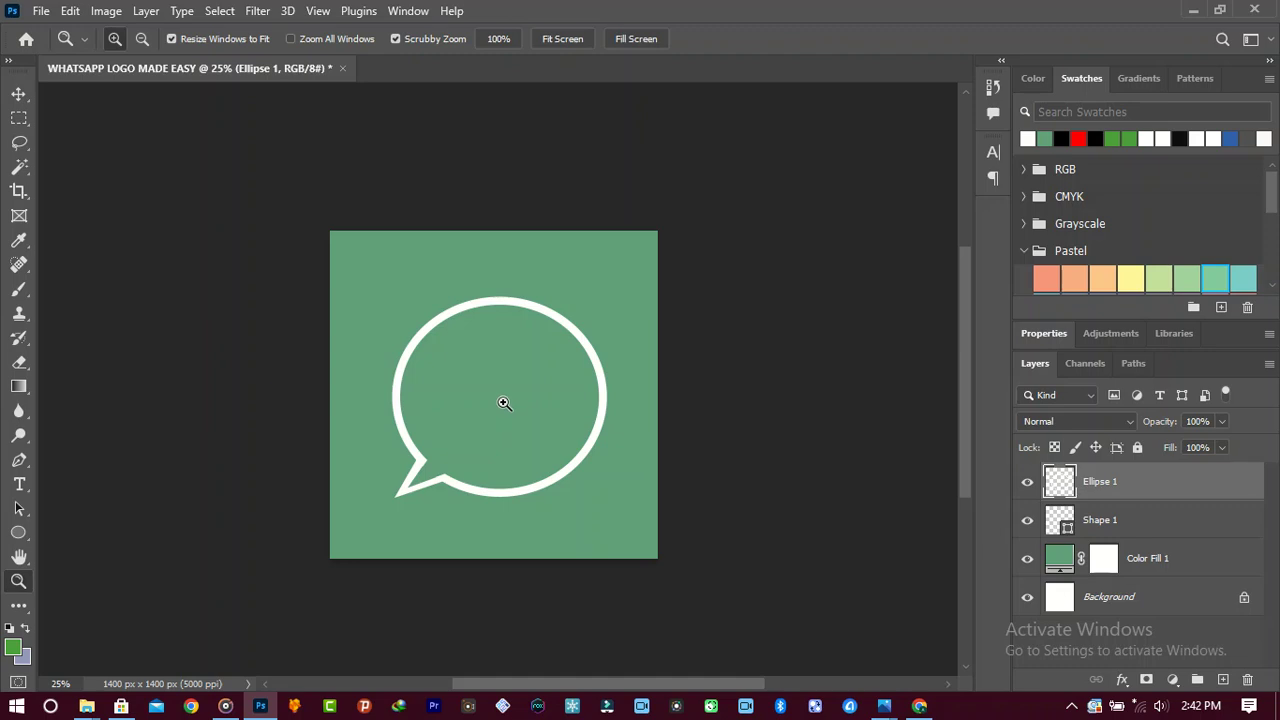
left_click(503, 400)
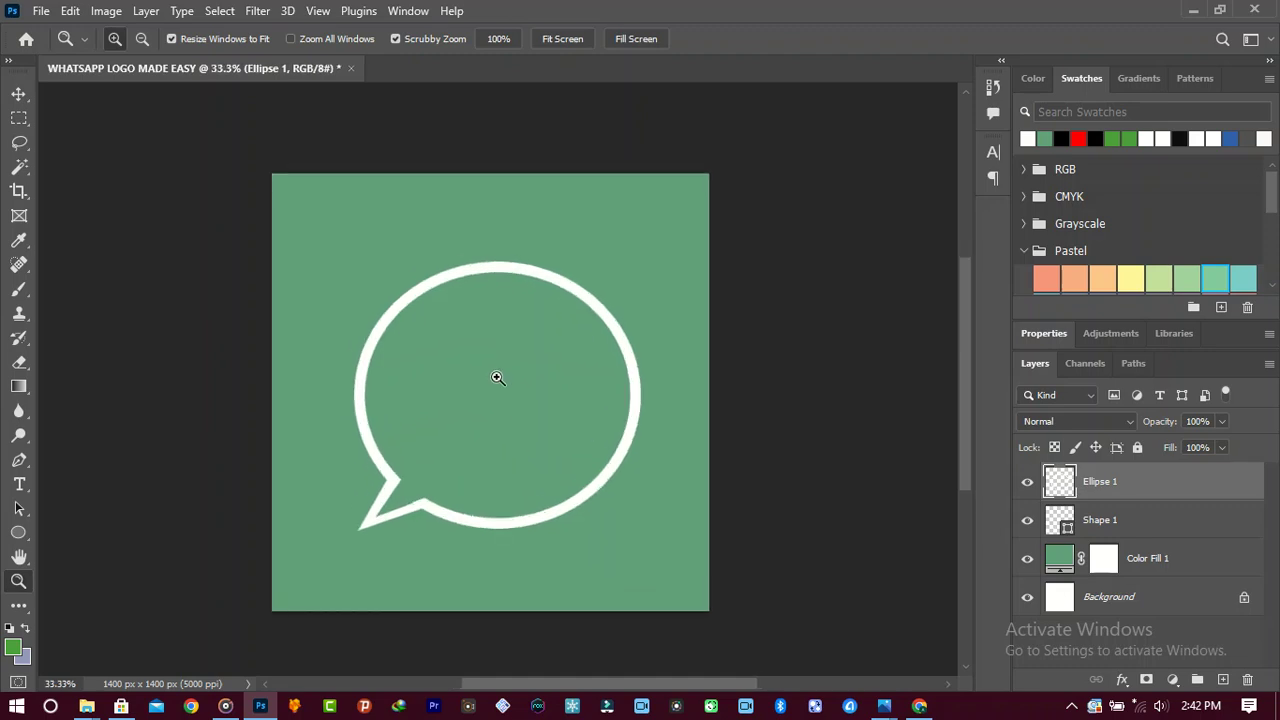
left_click(497, 377)
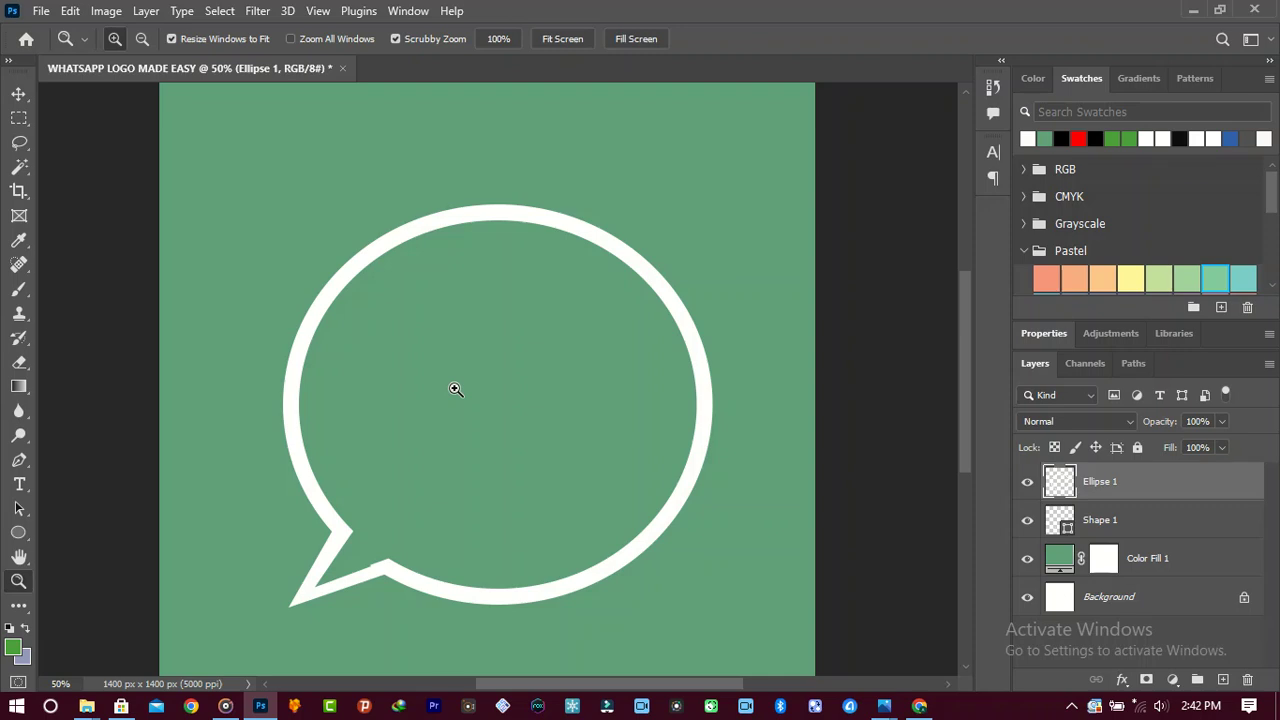
key("p")
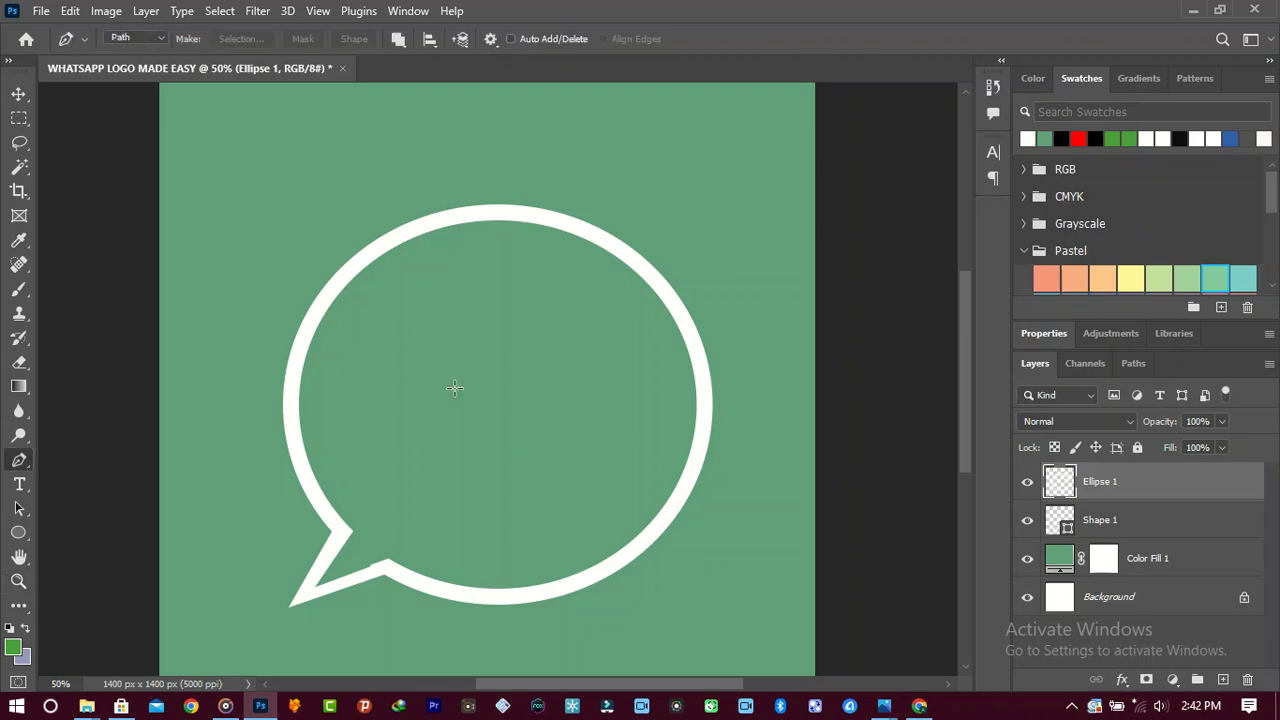
left_click(162, 42)
left_click(140, 50)
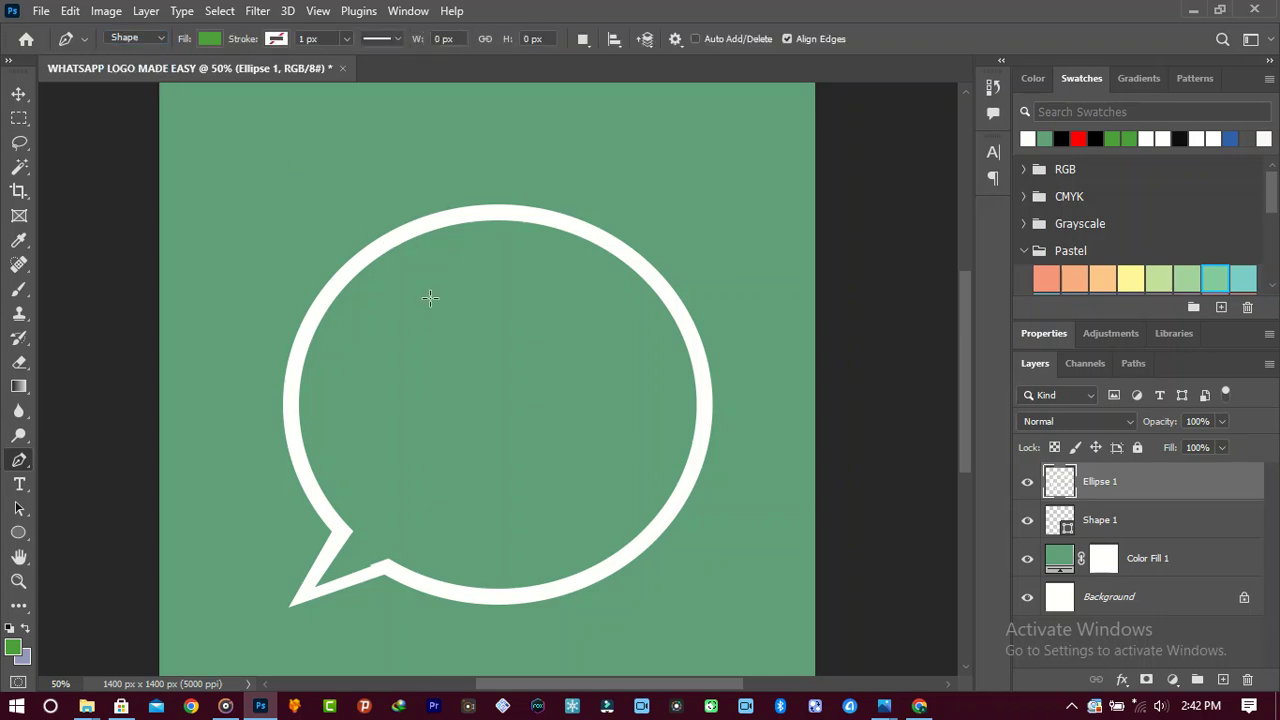
left_click(14, 648)
type("ffffff")
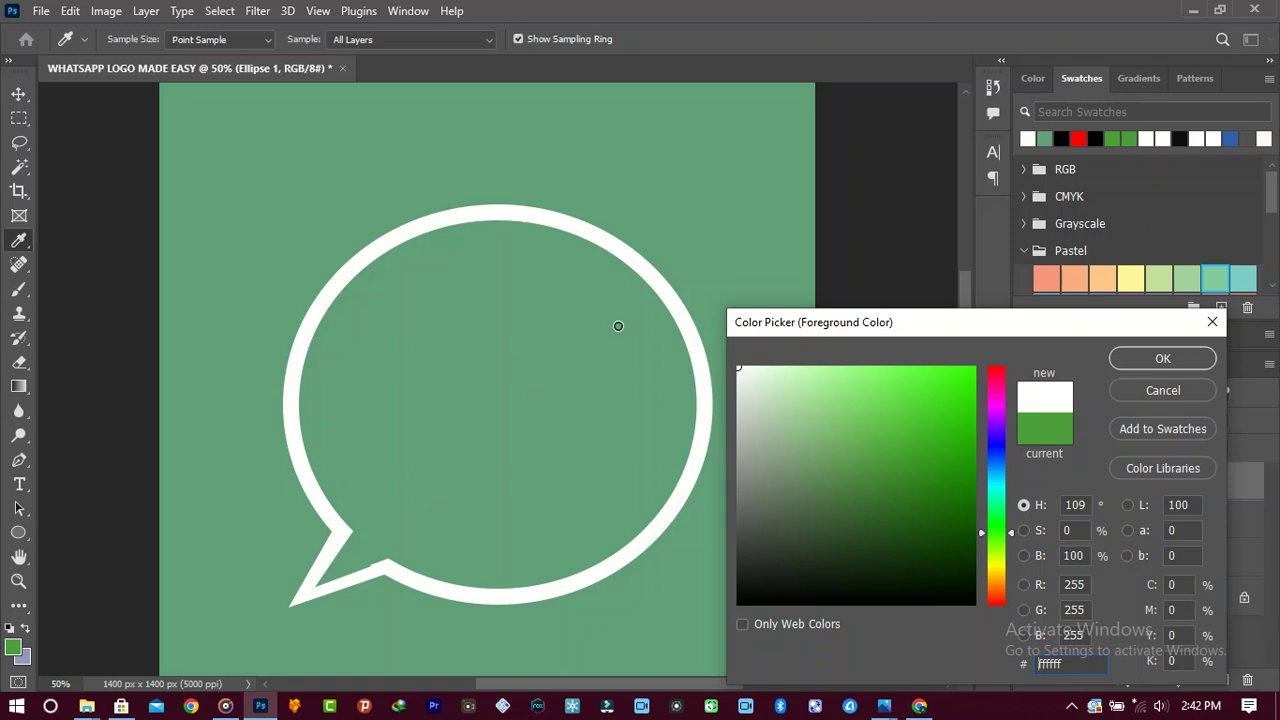
left_click(1148, 357)
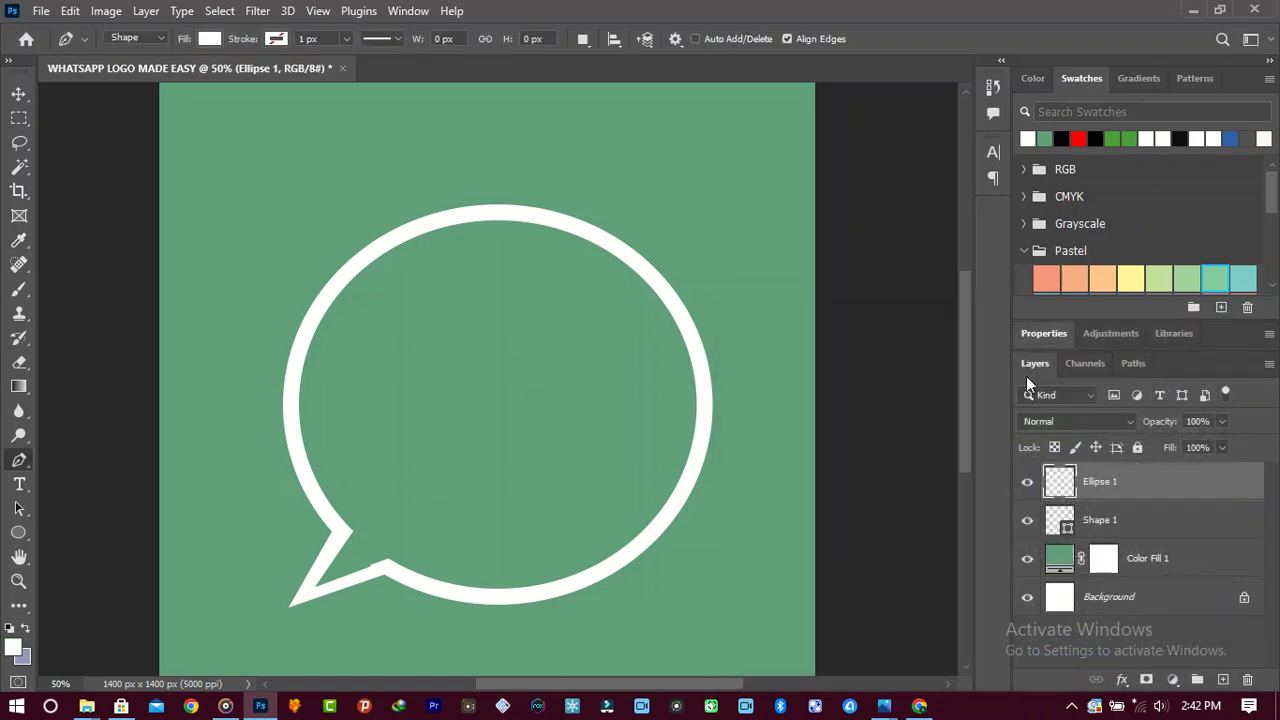
Step: Start a white telephone handset inside the bubble, drawing its short upper end, curved outer back and lower outer corner
left_click(421, 301)
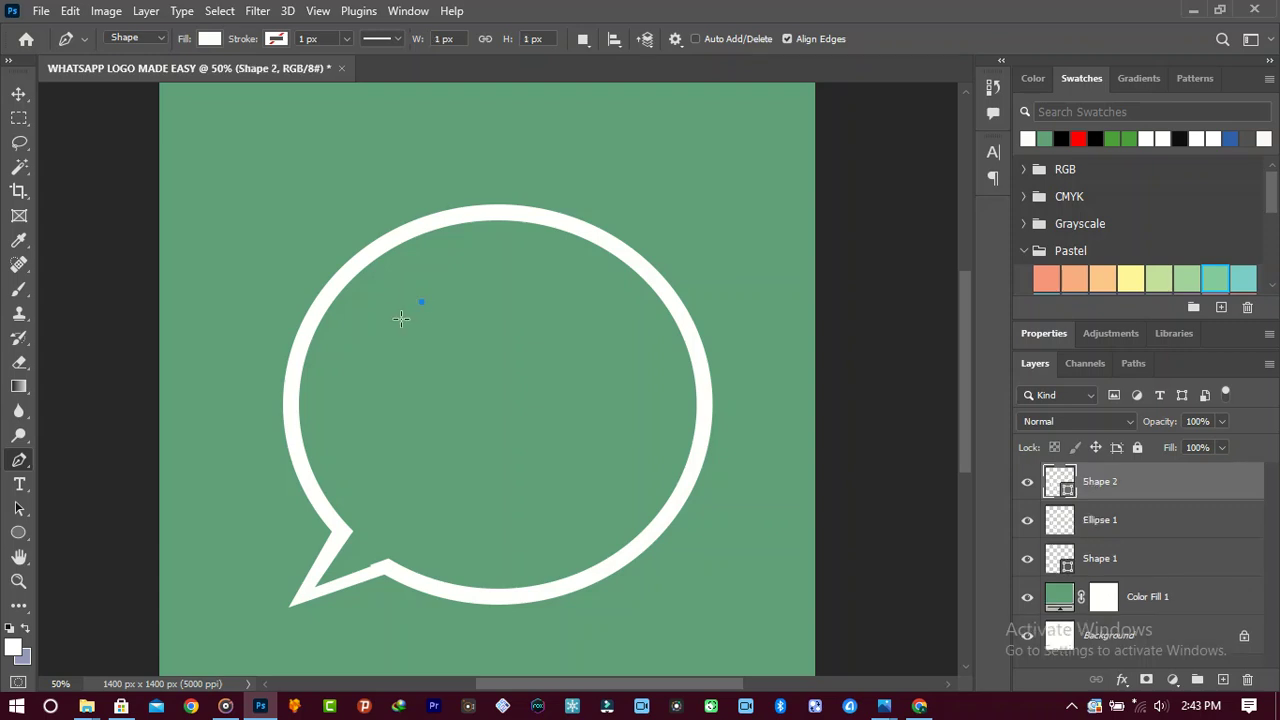
left_click(398, 319)
left_click_drag(531, 515, 662, 533)
left_click(531, 515, "alt")
key("ctrl+z")
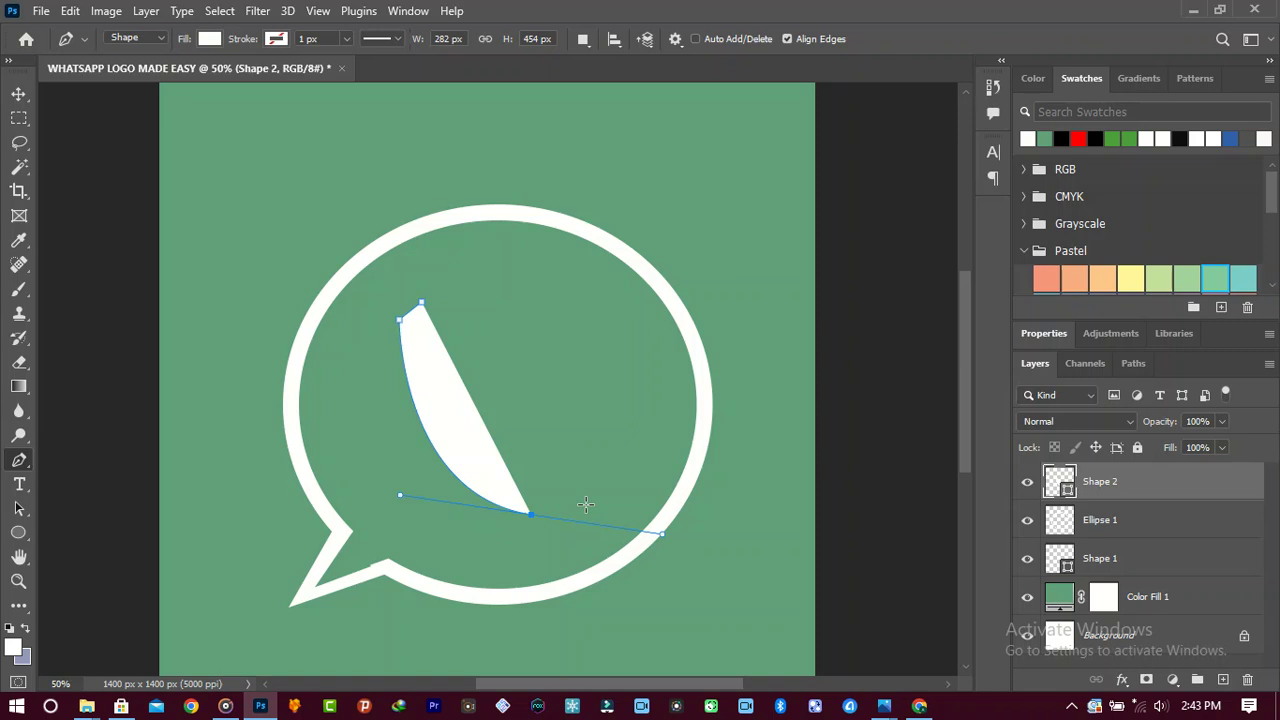
left_click(530, 515, "alt")
left_click(566, 490)
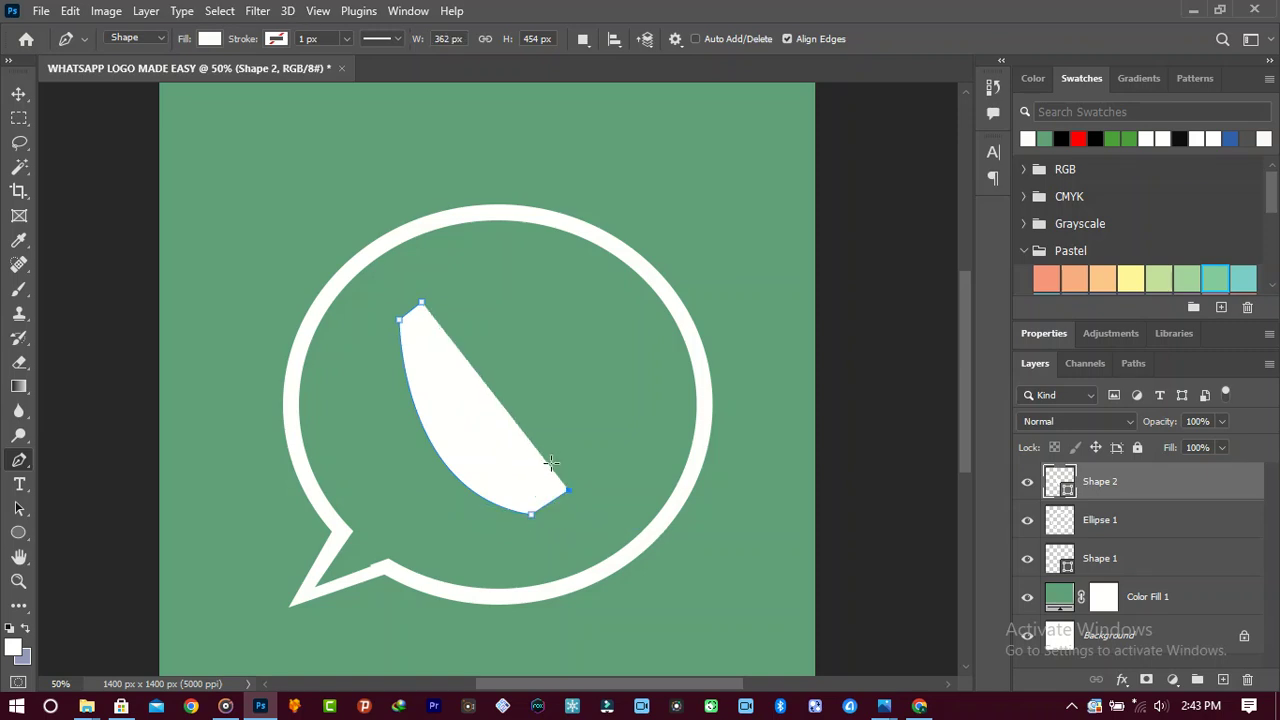
Step: Complete the handset with the lower inner end, a curved inner edge and the upper end, closing it at about 362 by 470 px
left_click(545, 455)
left_click(523, 473)
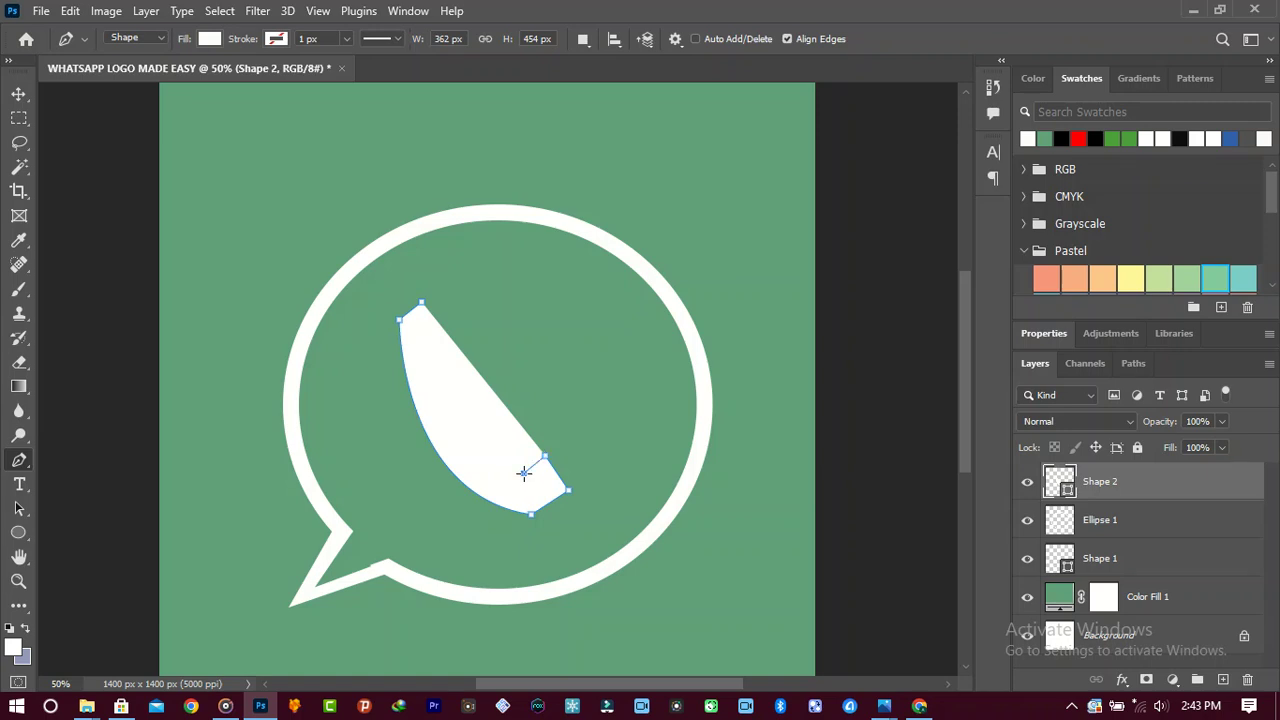
left_click_drag(438, 342, 450, 235)
left_click(438, 342, "alt")
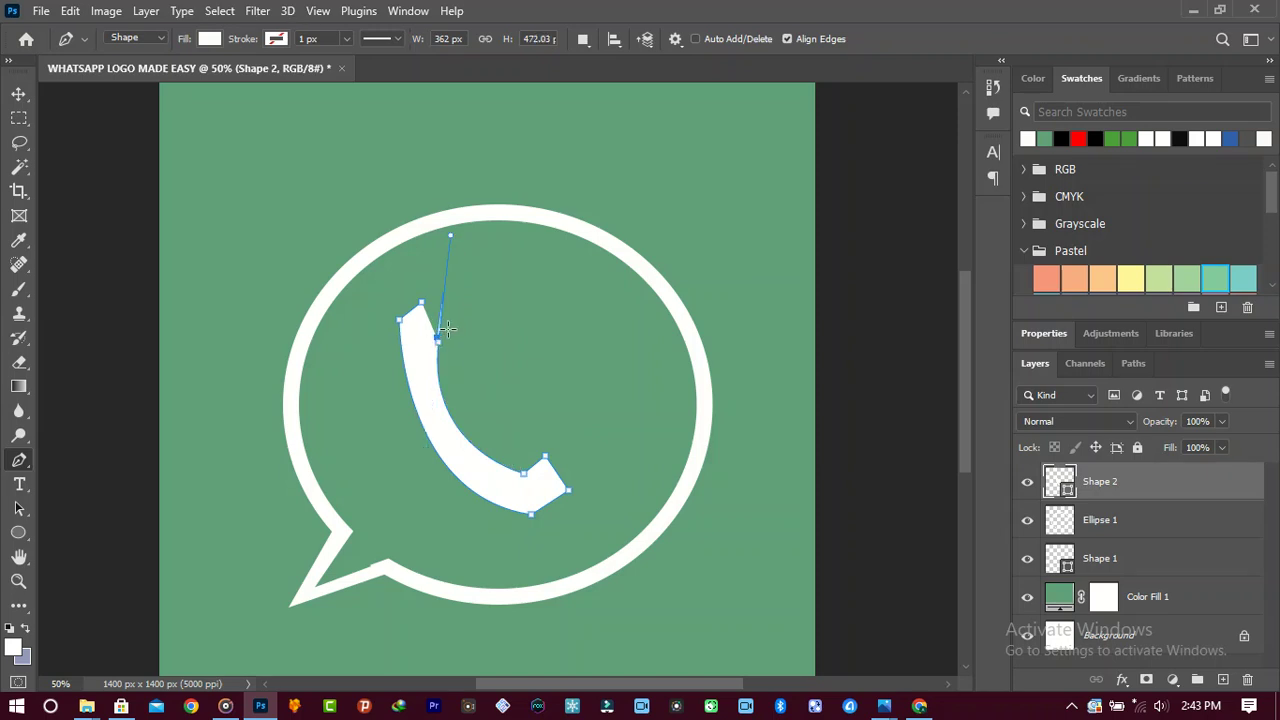
key("ctrl+z")
left_click(438, 342, "alt")
left_click(427, 296)
left_click_drag(427, 300, 427, 298)
Step: Scale the Shape 2 handset to about 122%, rotate it -2.62° and position it centrally inside the bubble
key("ctrl+t")
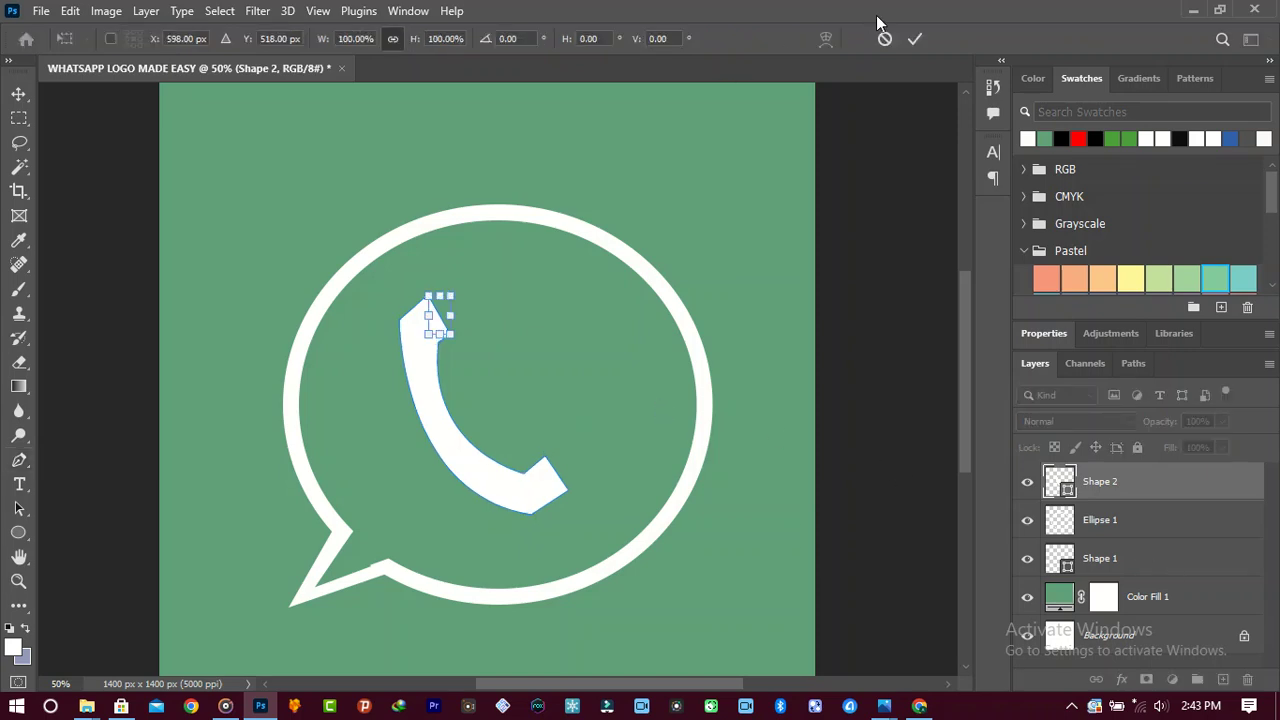
left_click(886, 40)
left_click(1100, 520)
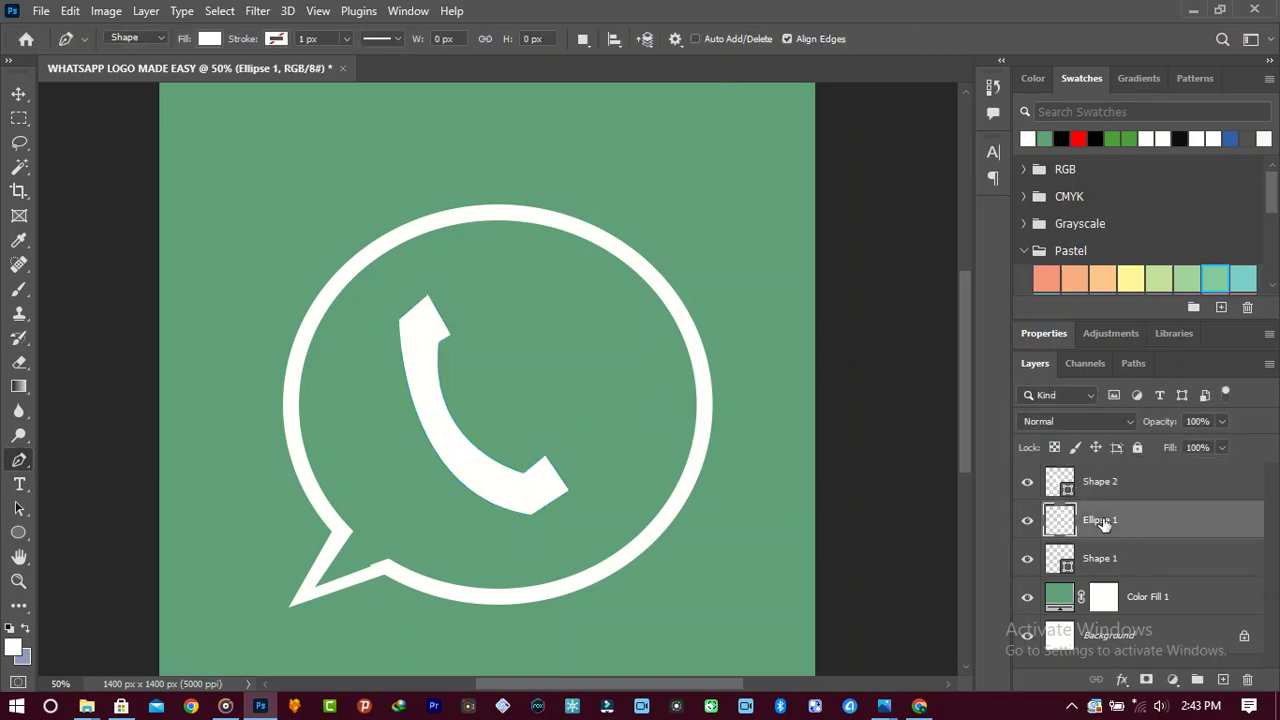
left_click(1105, 484)
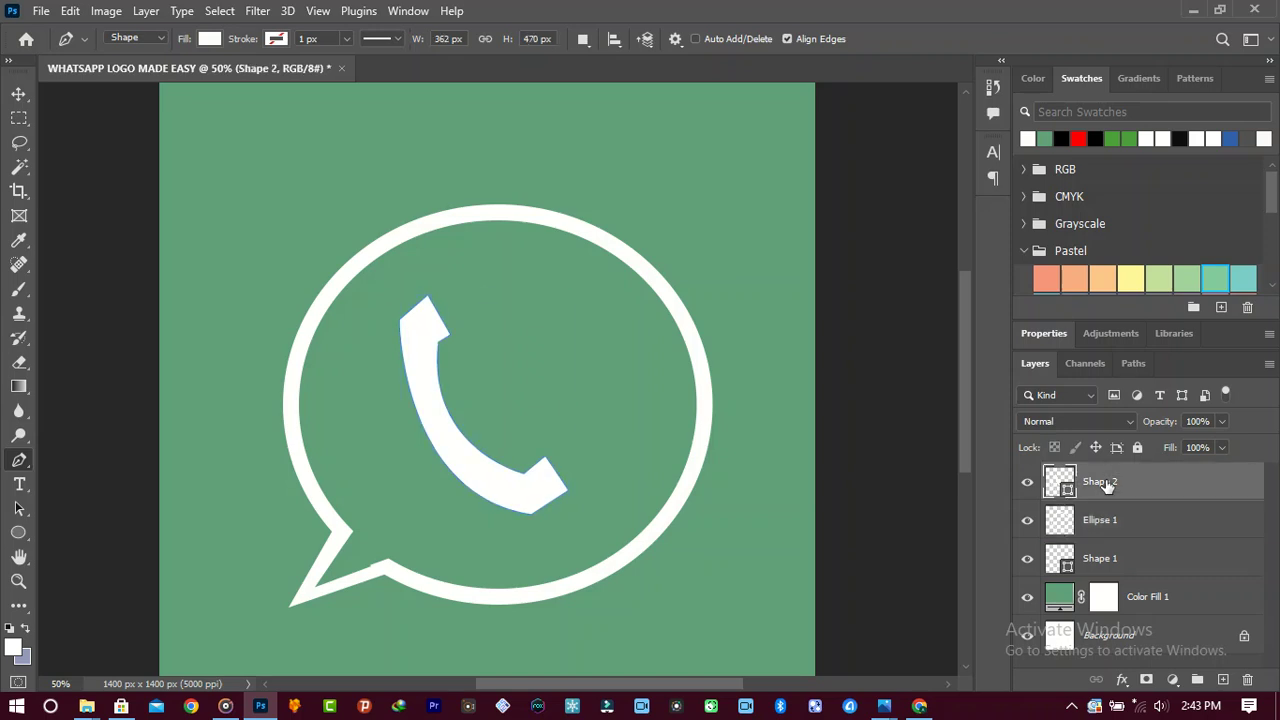
key("ctrl+t")
left_click_drag(563, 292, 604, 246)
left_click_drag(535, 325, 534, 350)
left_click_drag(645, 327, 690, 280)
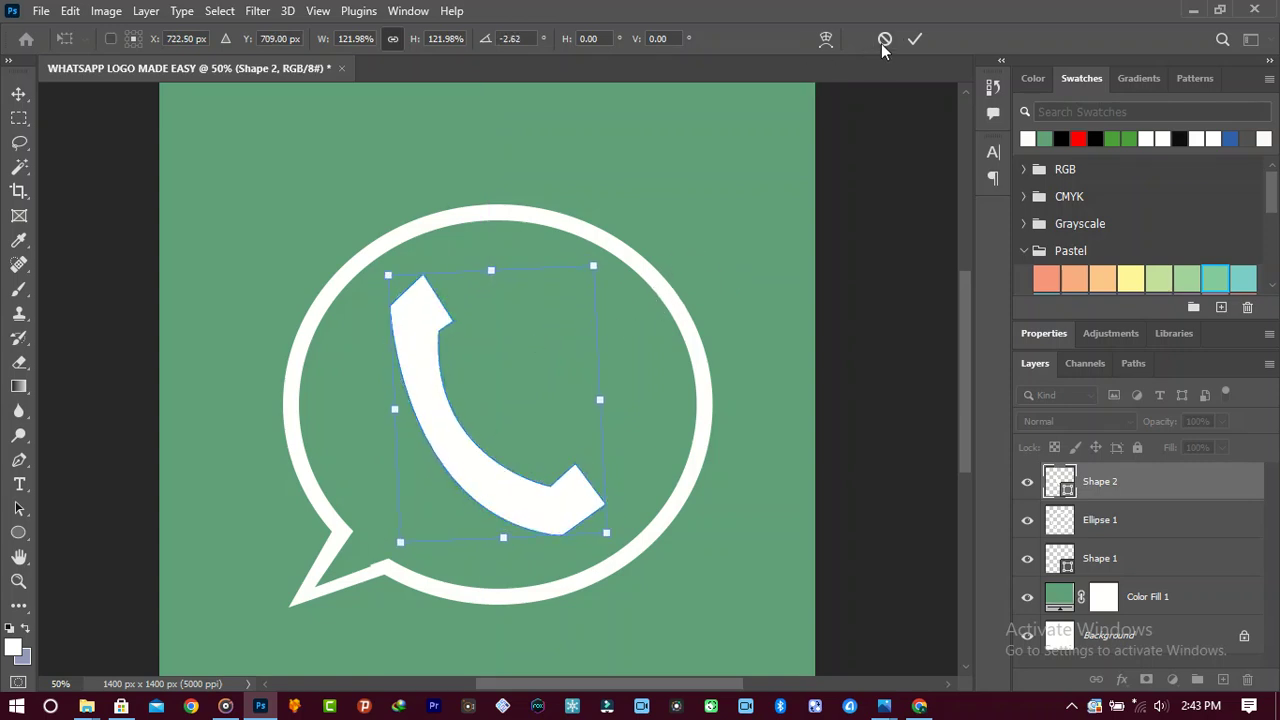
left_click(915, 39)
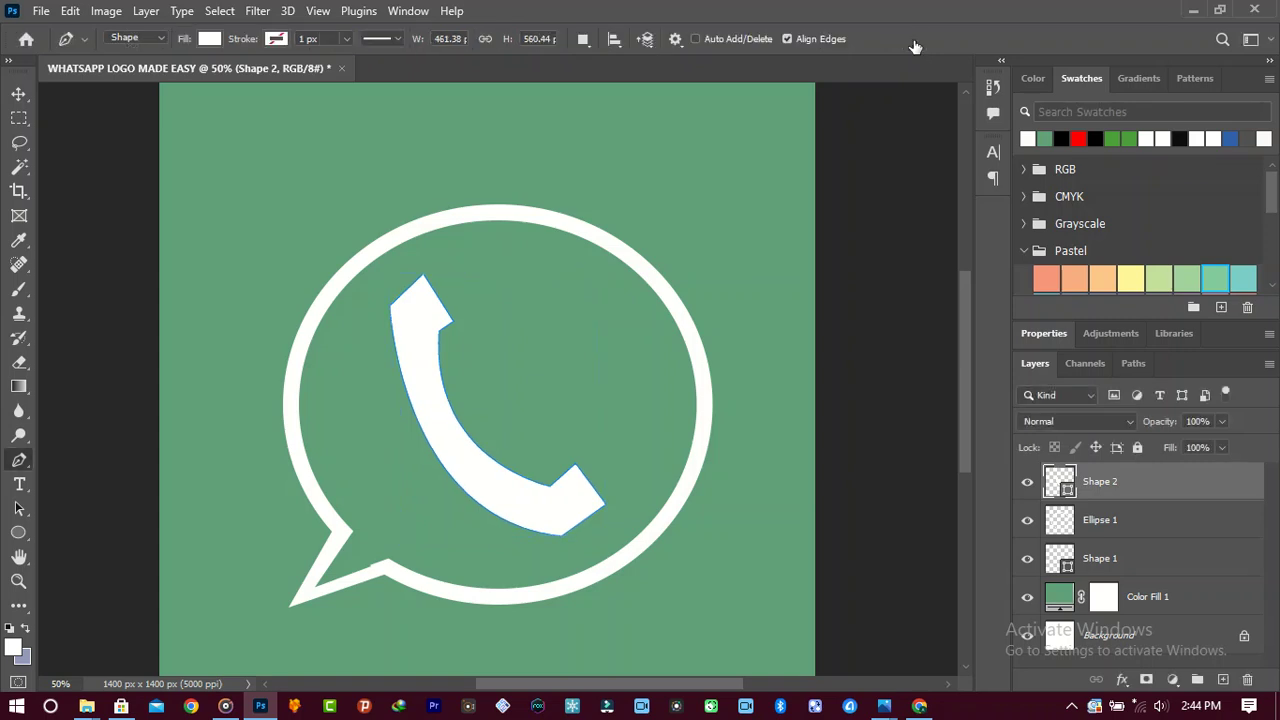
Step: Select the Shape 2 handset layer and nudge the handset about 14 px right and 6 px up inside the bubble
key("z")
left_click(585, 293, "alt")
left_click(585, 293, "alt")
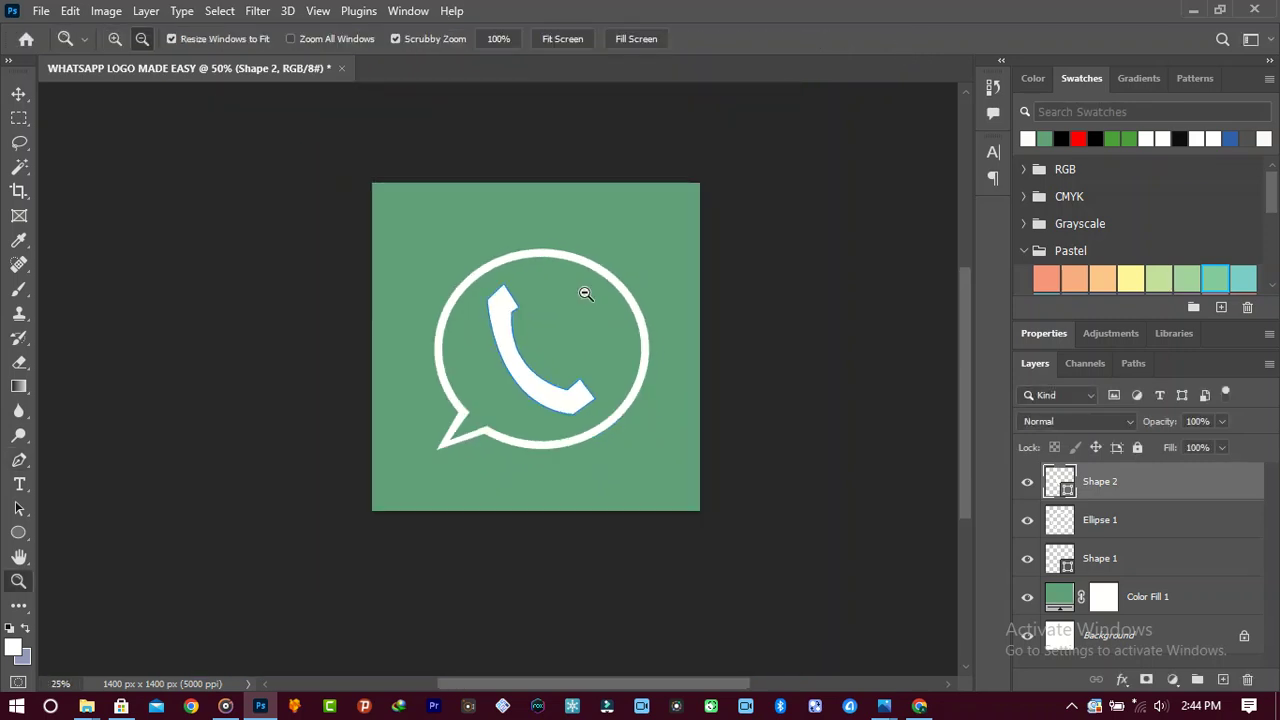
left_click(586, 290, "alt")
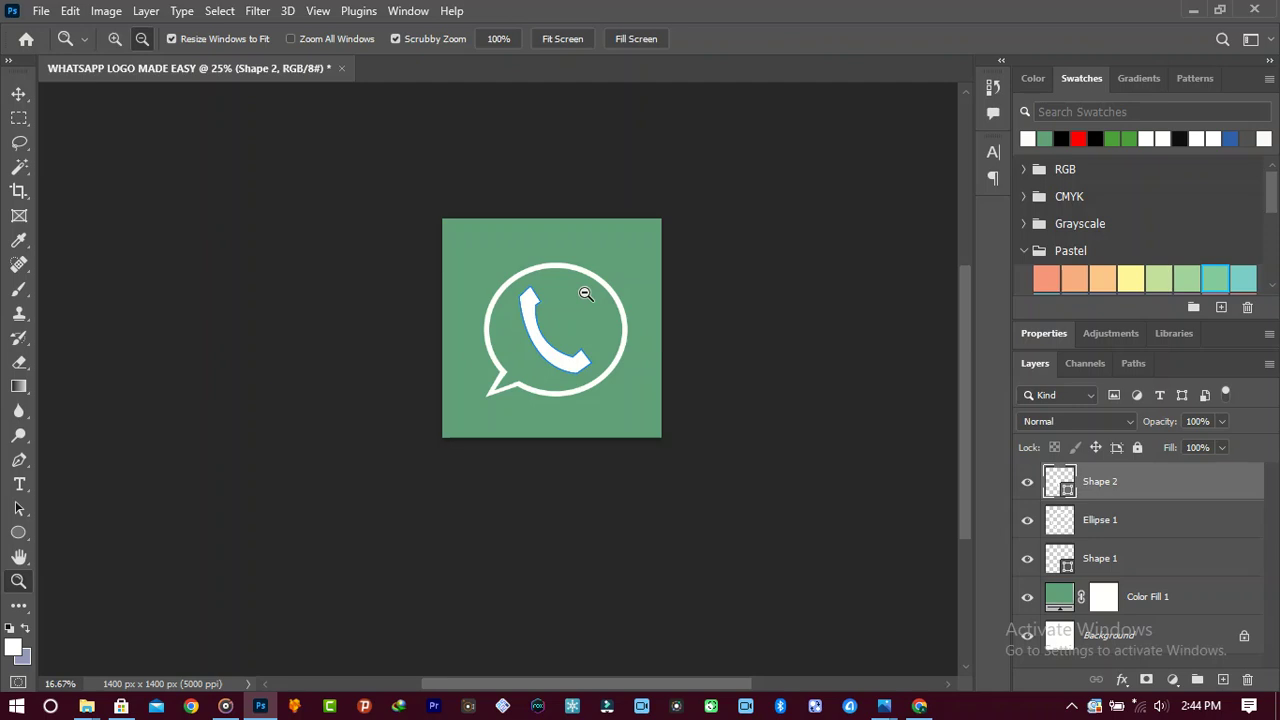
left_click(1150, 603)
left_click(583, 320)
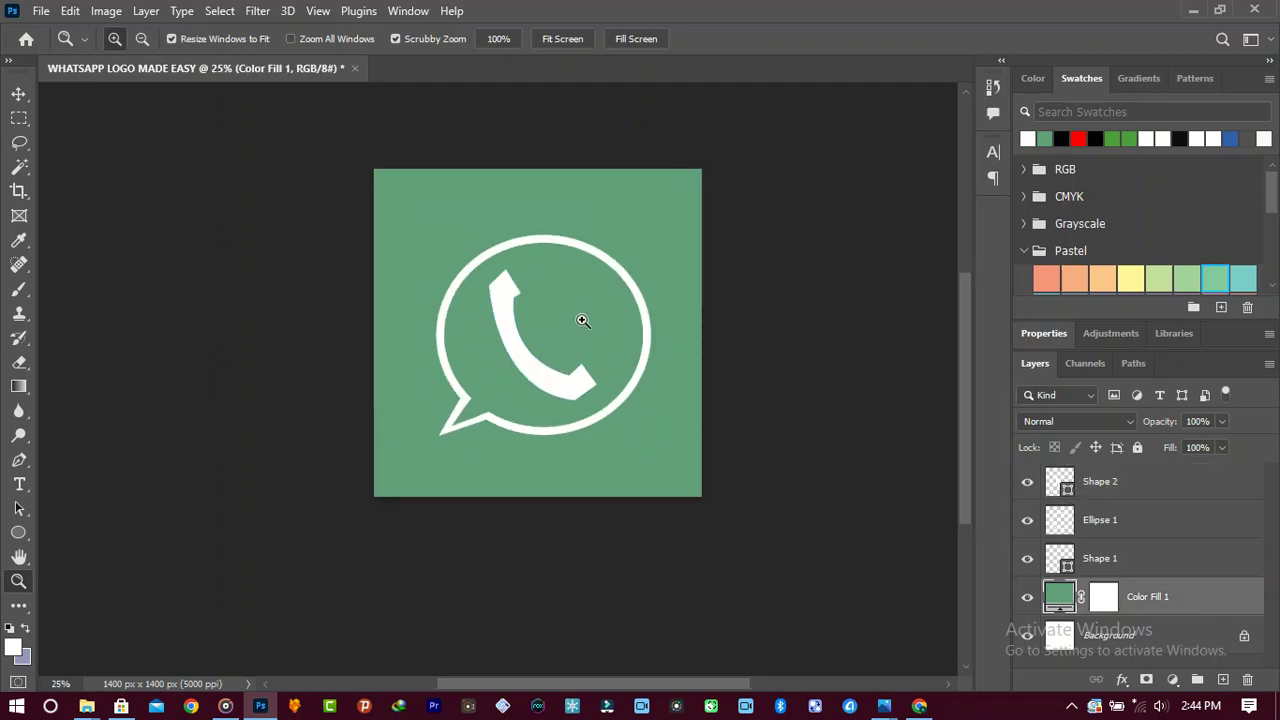
left_click(1106, 495)
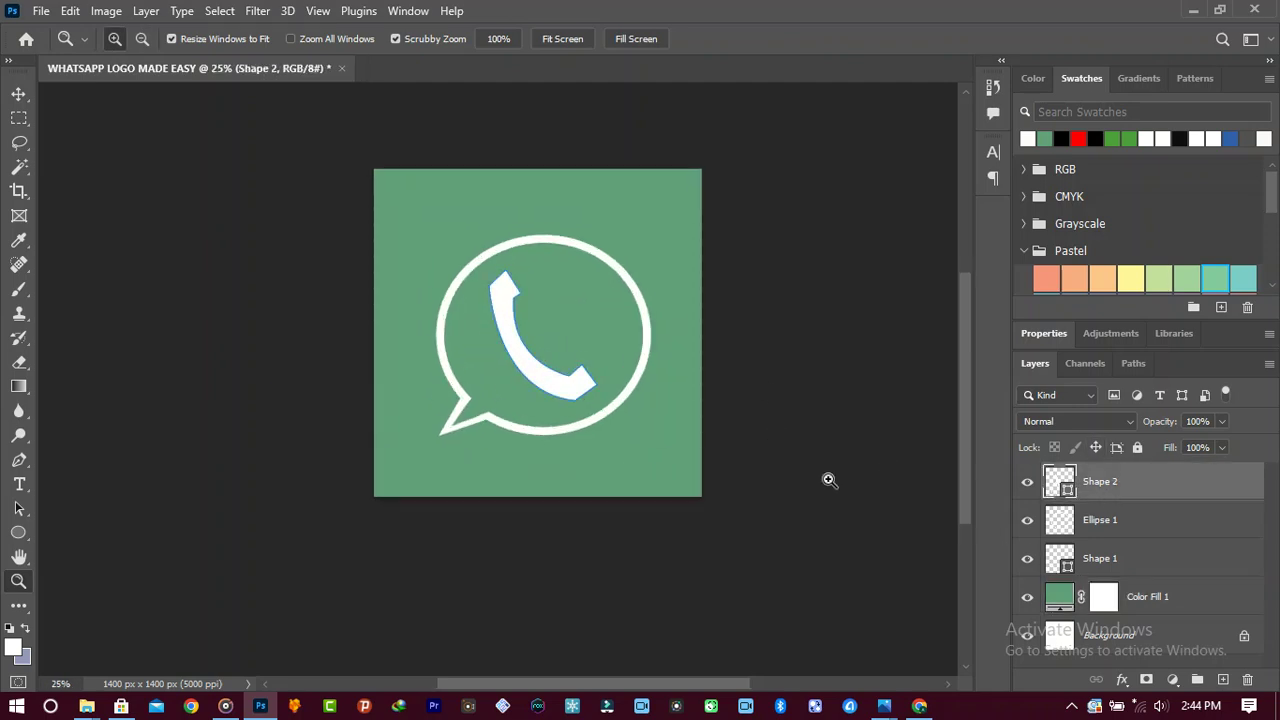
key("v")
key("shift+Up")
key("shift+Right")
key("Down")
key("Down")
key("Down")
key("Down")
key("Right")
key("Right")
key("Right")
key("Right")
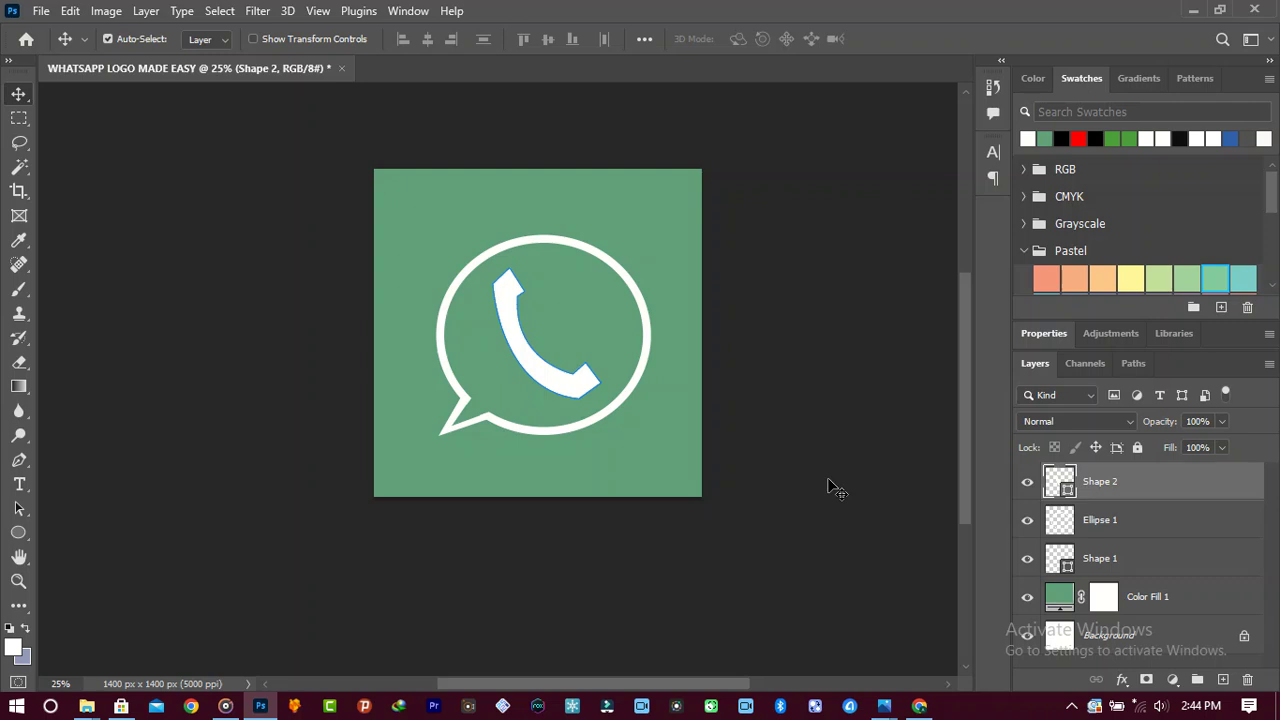
Step: Change the Color Fill 1 background color to pure red (ff0000)
left_click(1145, 602)
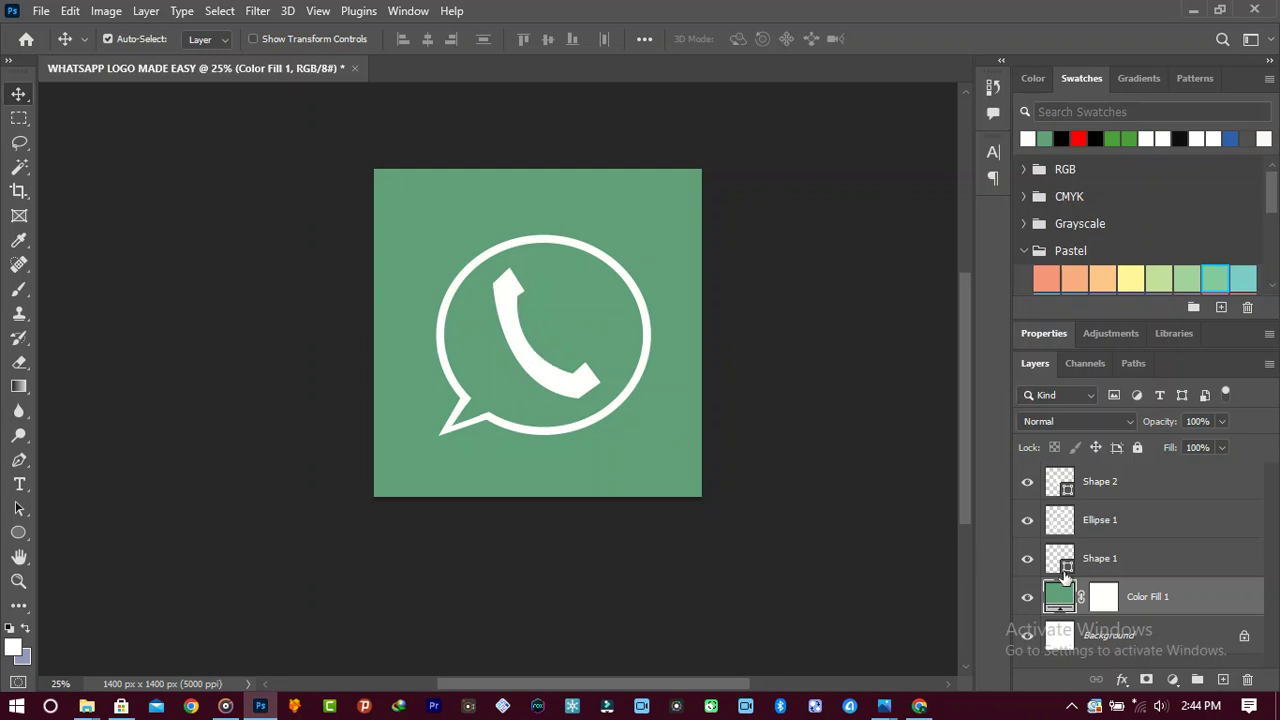
double_click(1059, 595)
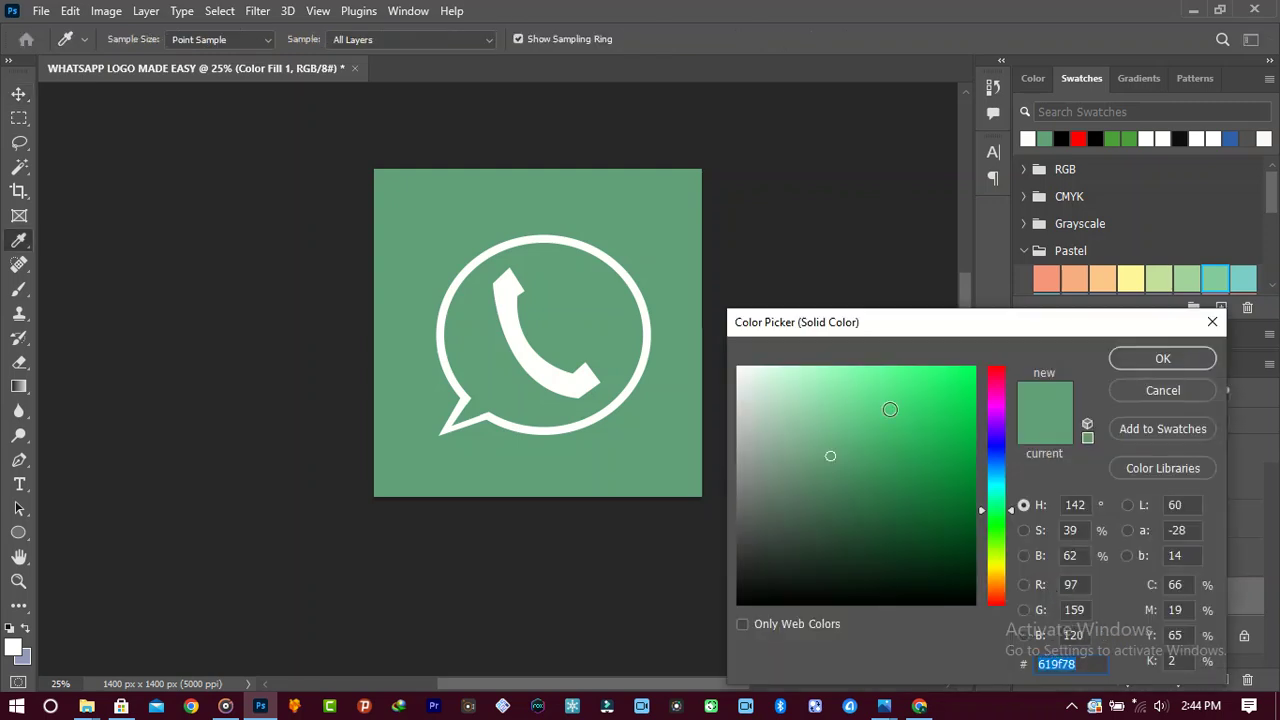
left_click_drag(989, 377, 993, 317)
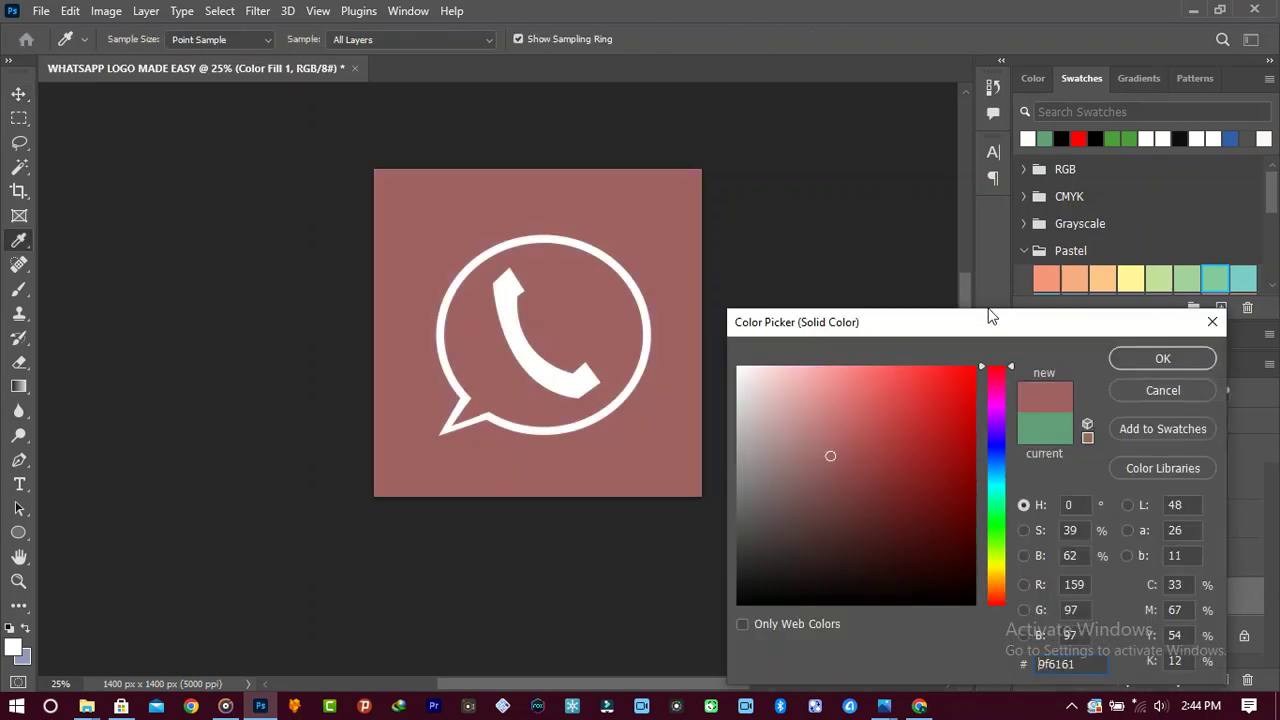
left_click(953, 374)
left_click_drag(953, 374, 978, 367)
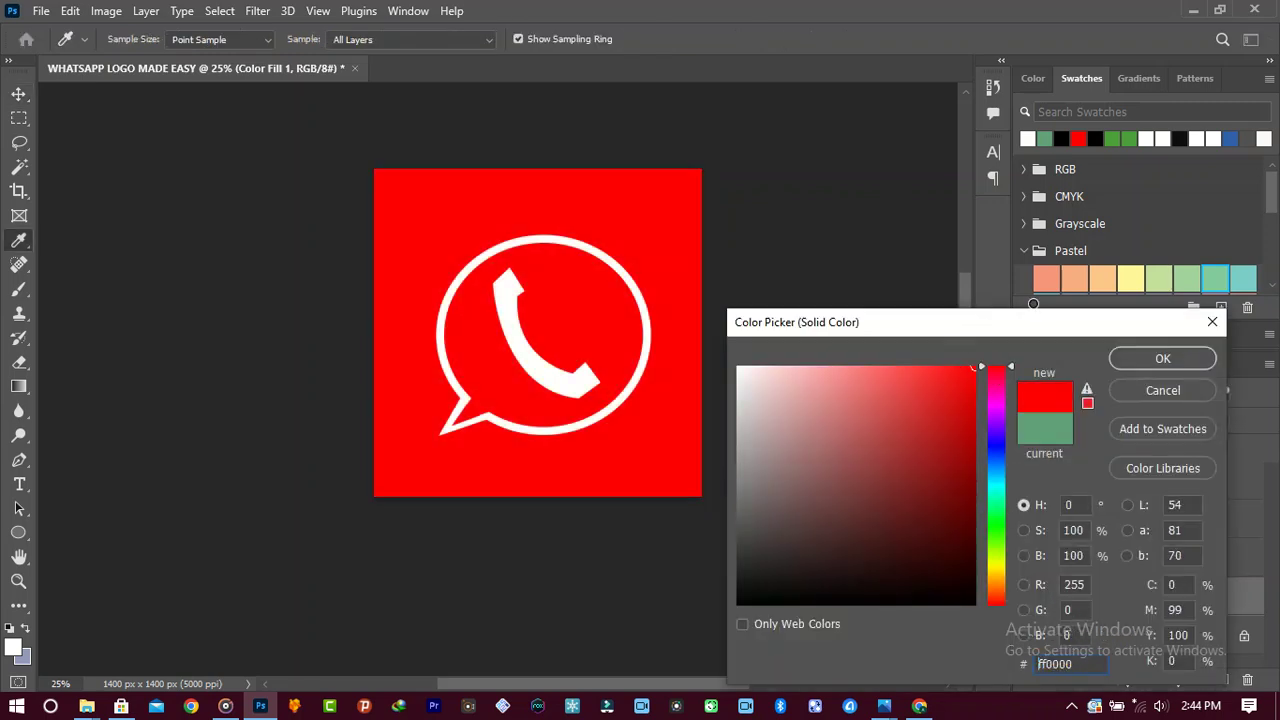
left_click(1124, 368)
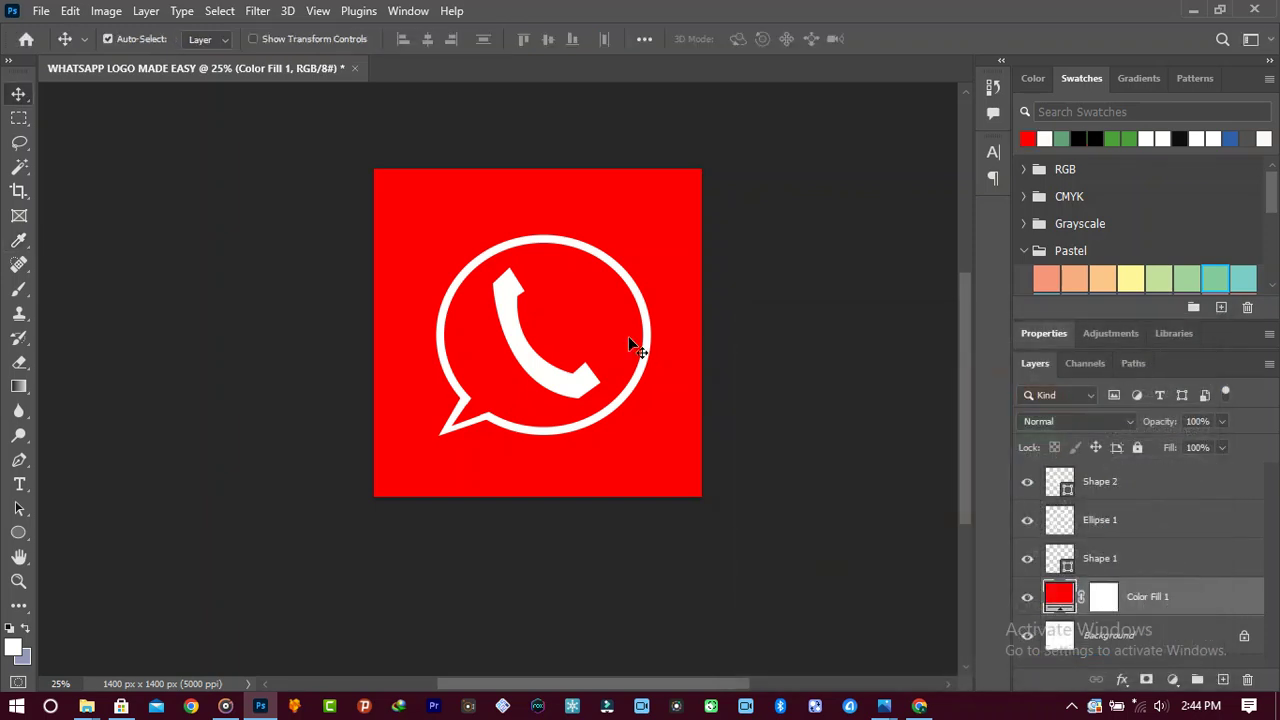
left_click(577, 291)
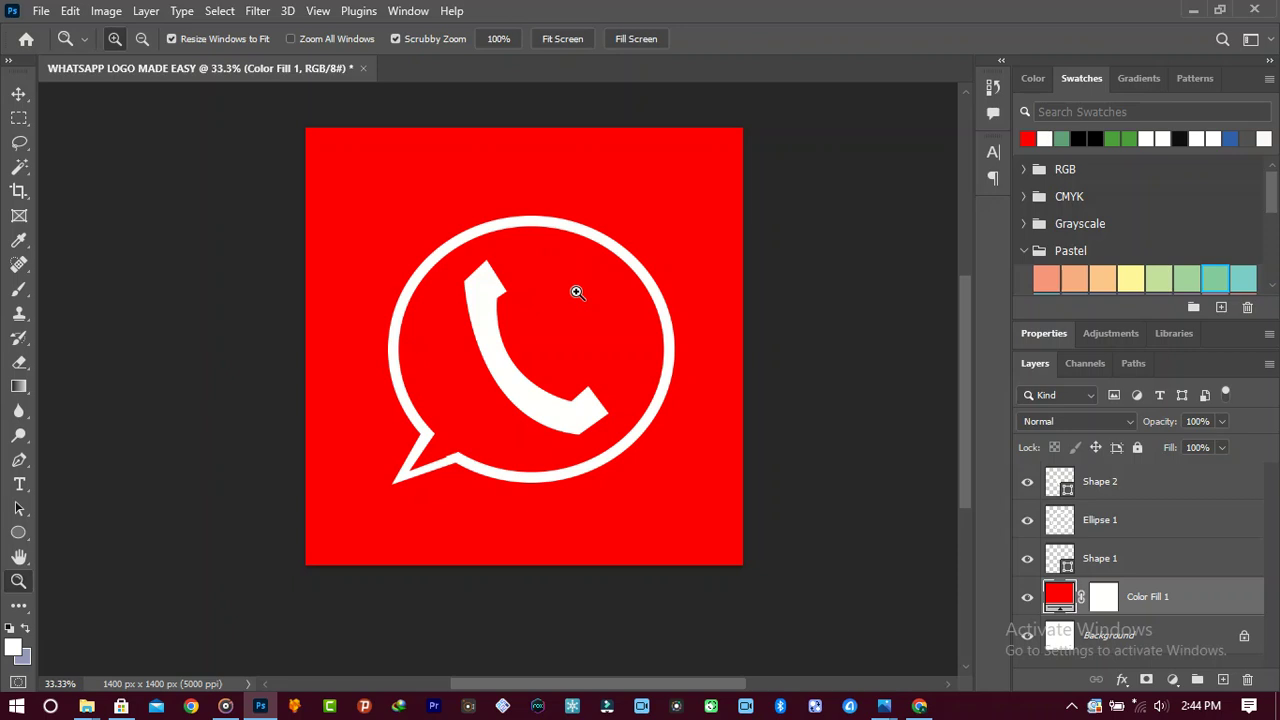
left_click(525, 358, "alt")
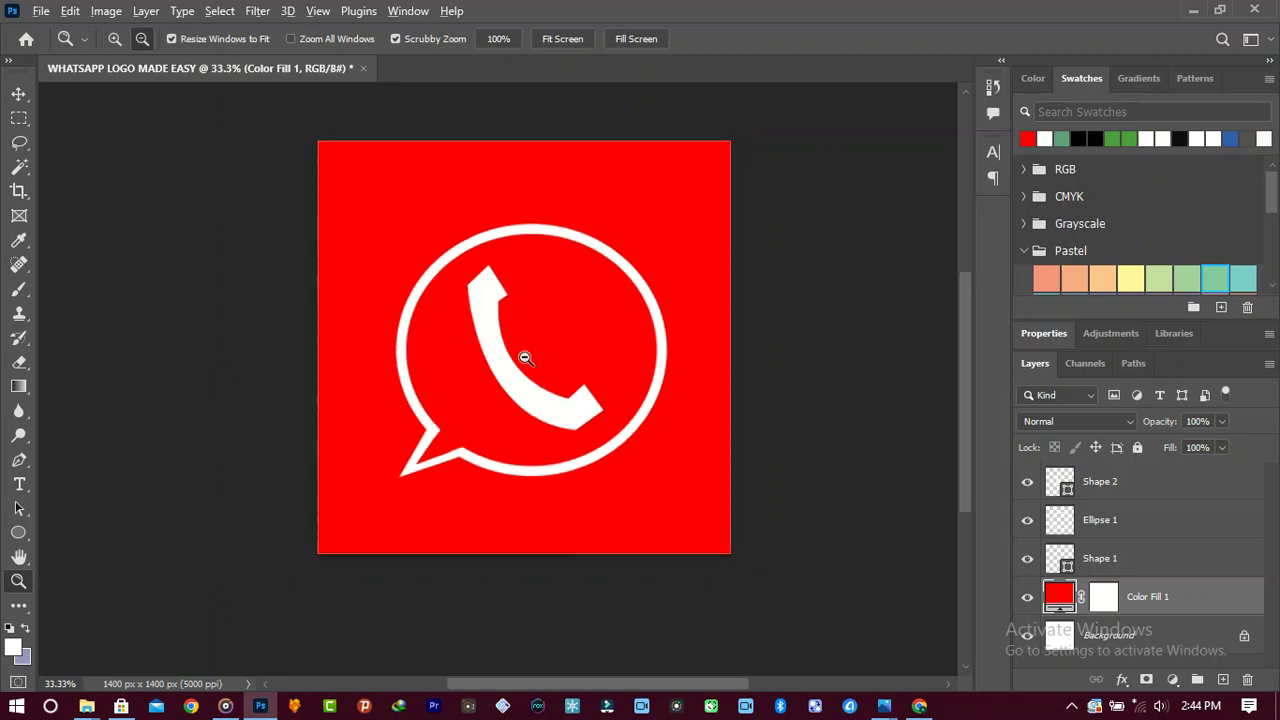
left_click(684, 307)
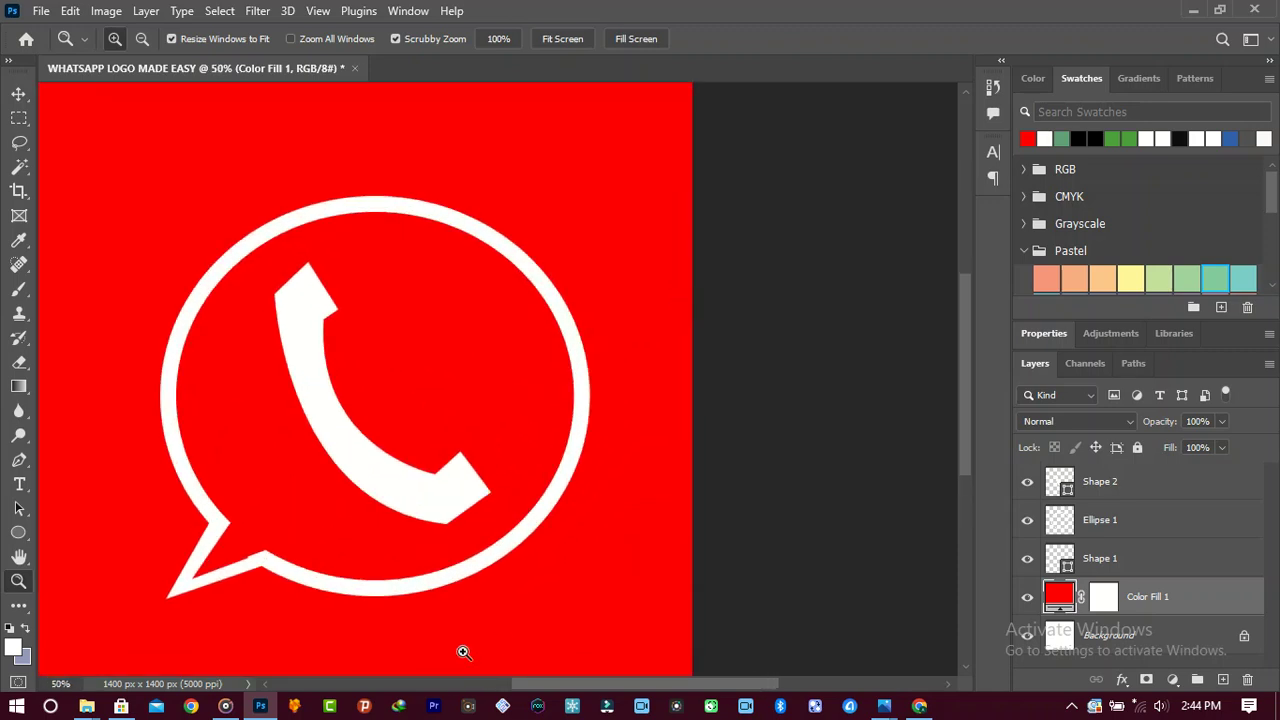